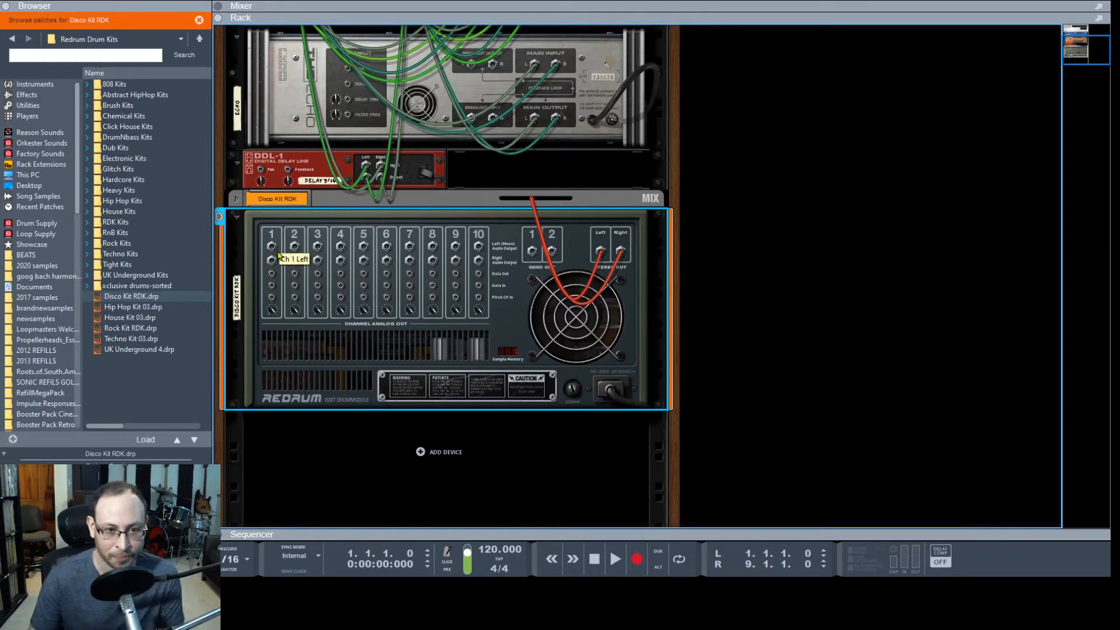
# Turn the rack to its front side and audition Redrum drums 1 through 10 one after another.
pyautogui.press('Tab')
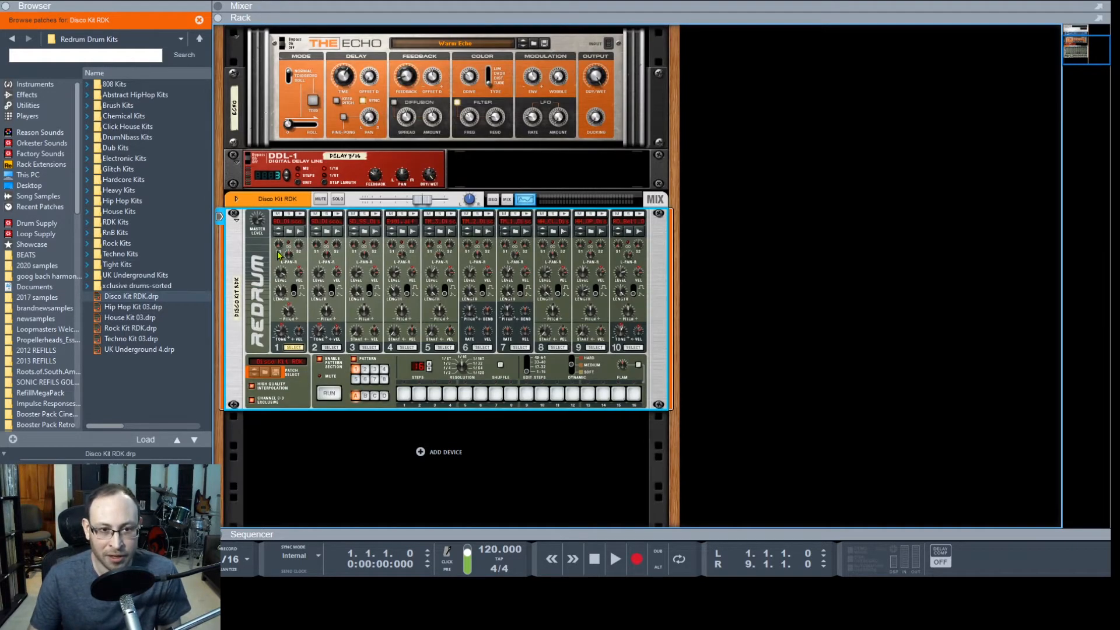
pyautogui.click(301, 215)
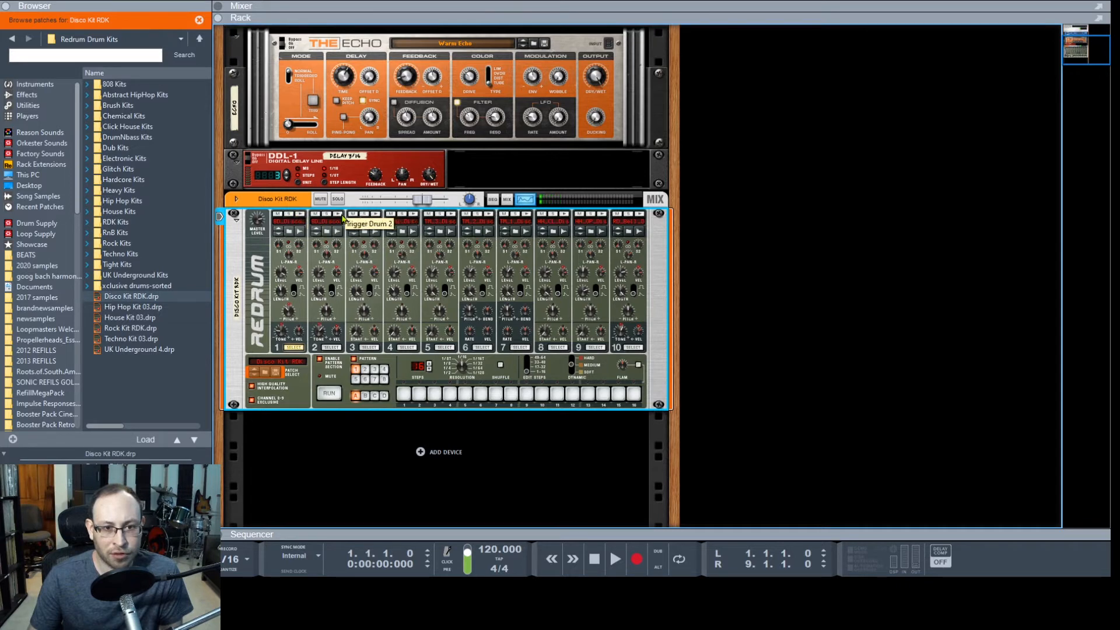
pyautogui.click(338, 214)
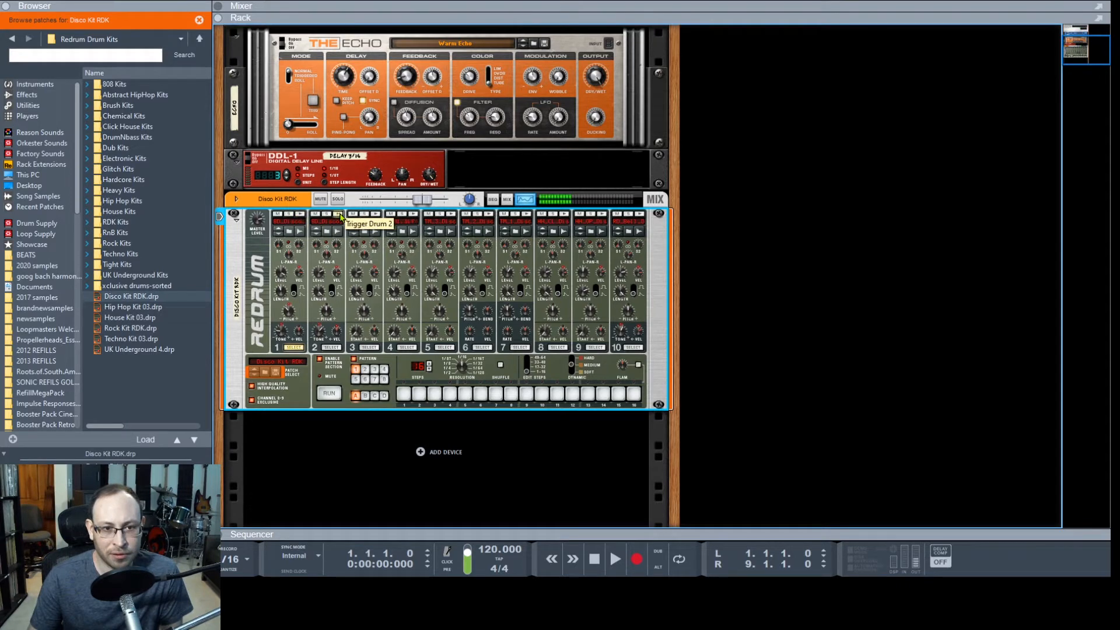
pyautogui.click(376, 215)
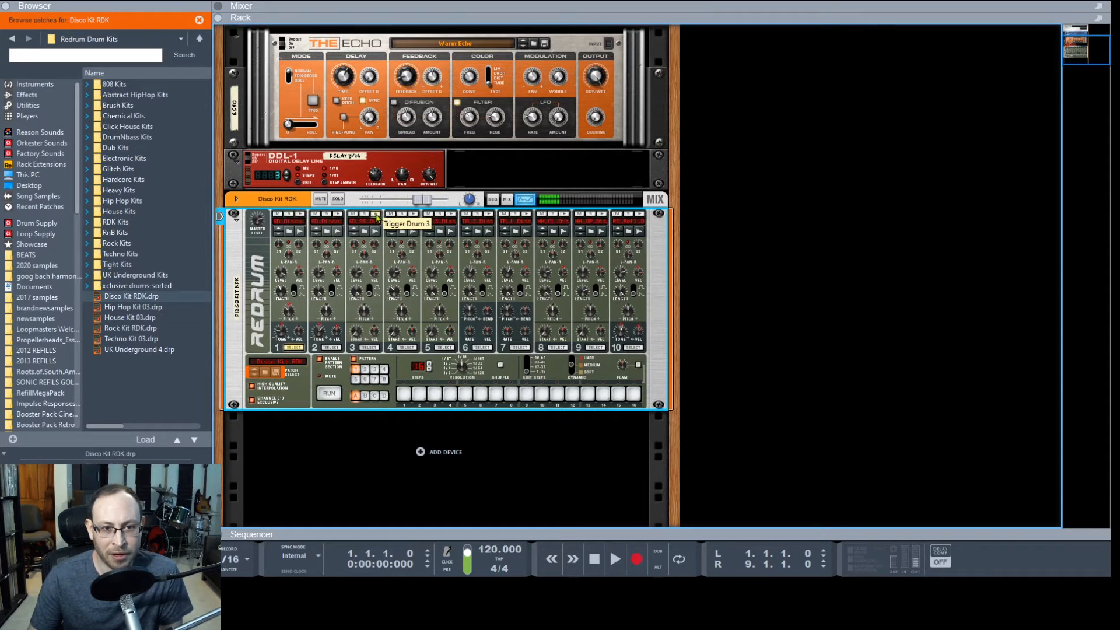
pyautogui.click(413, 215)
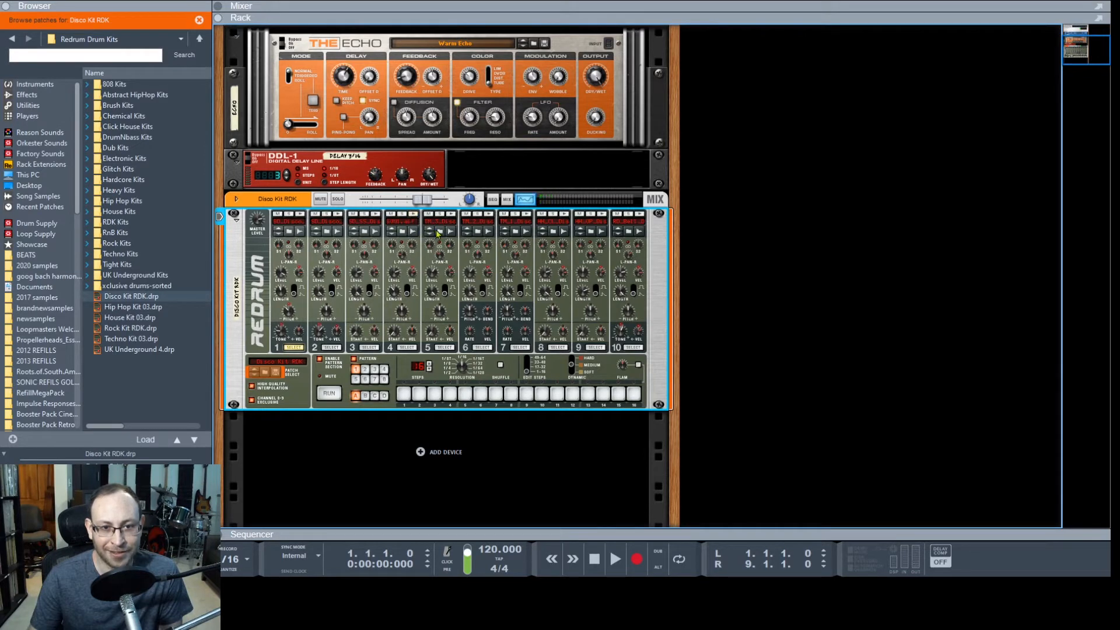
pyautogui.click(451, 215)
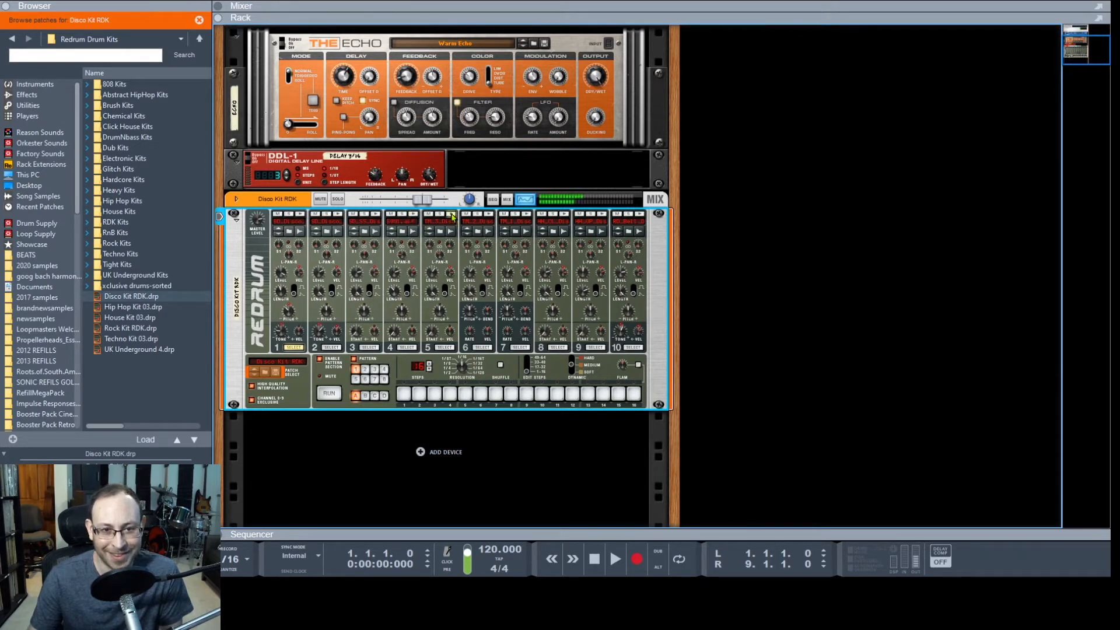
pyautogui.click(489, 215)
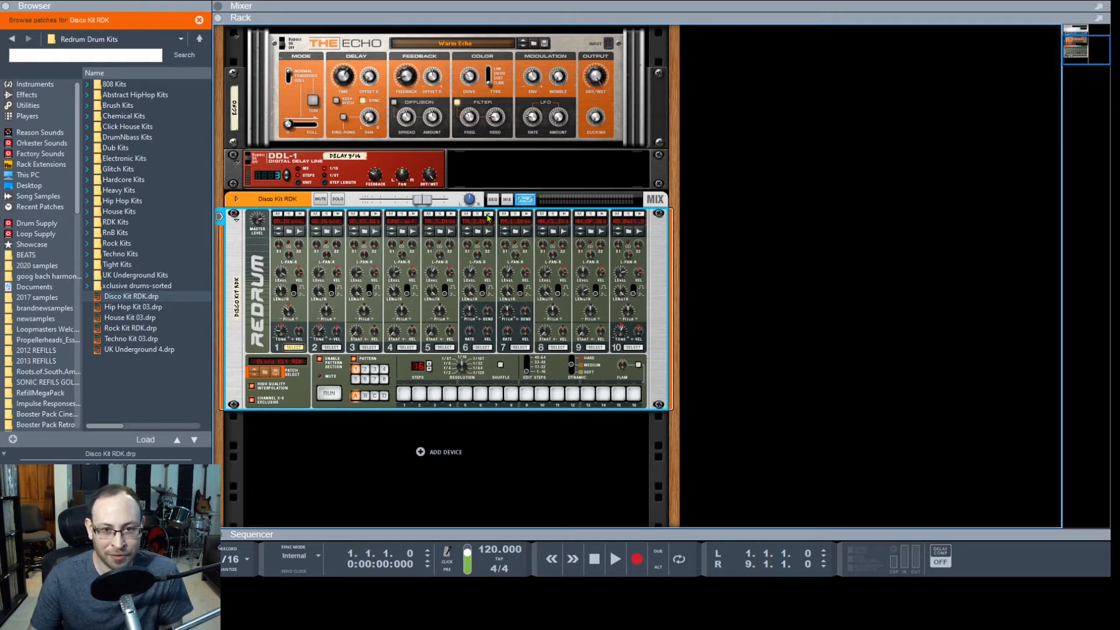
pyautogui.click(526, 216)
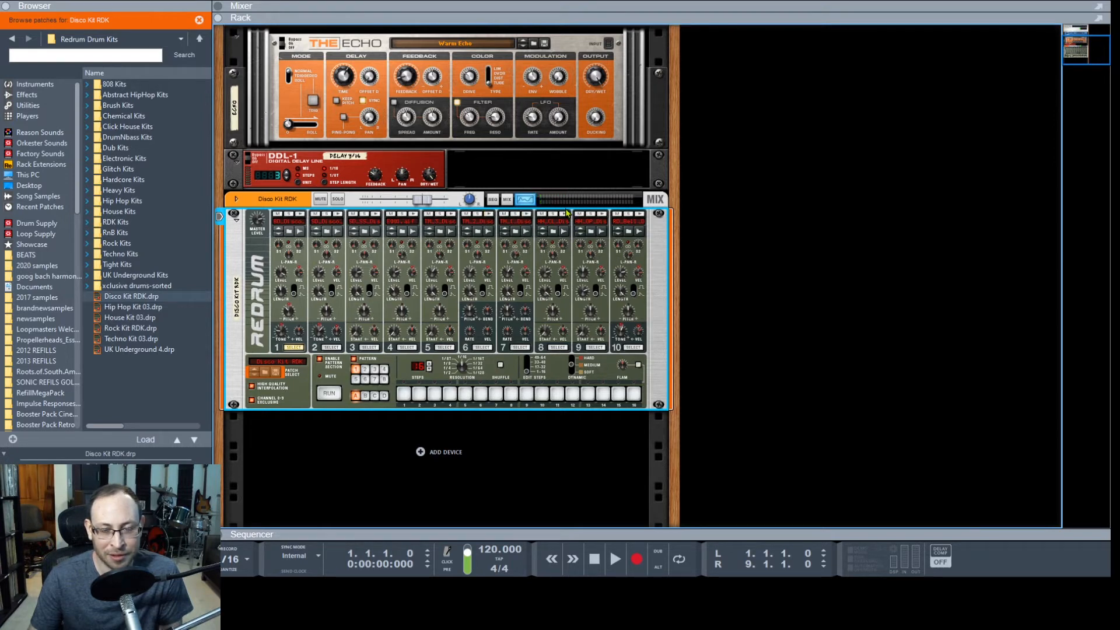
pyautogui.click(564, 215)
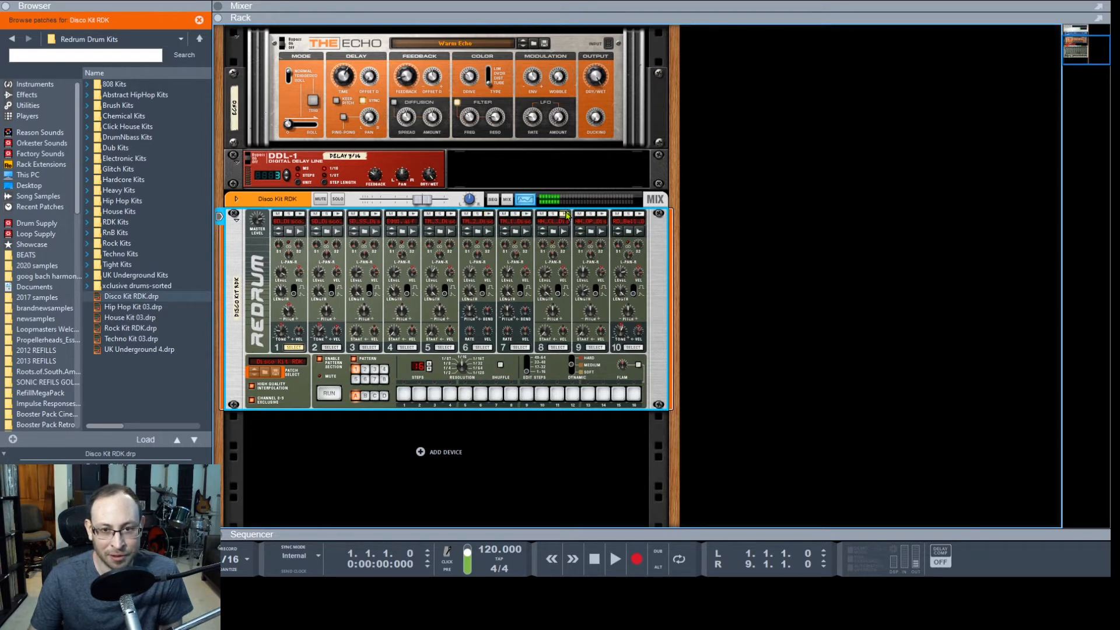
pyautogui.click(602, 215)
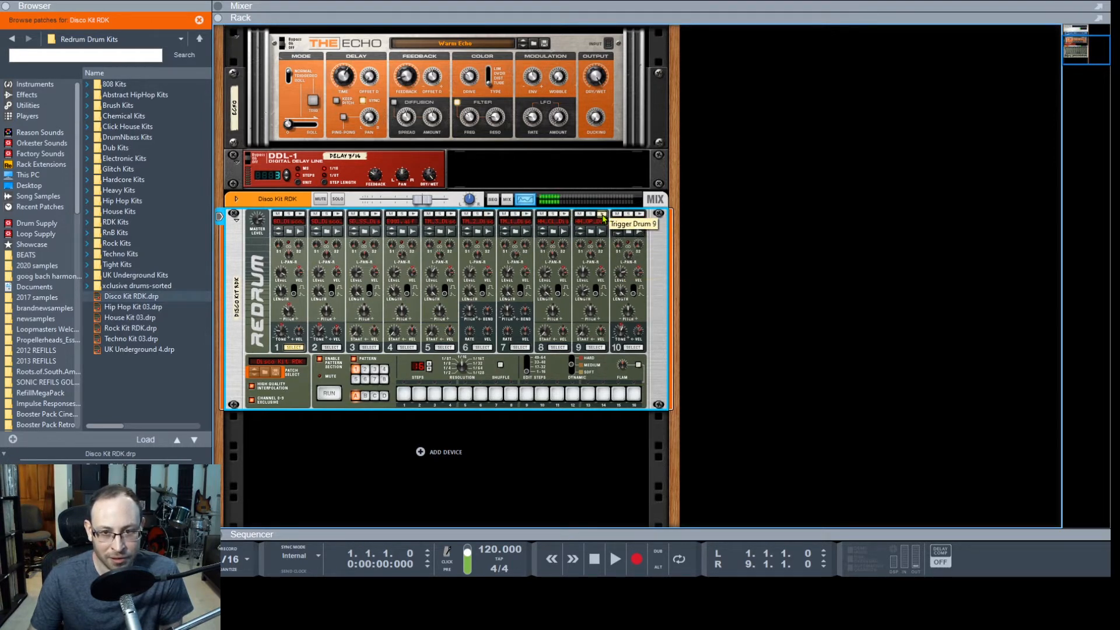
pyautogui.click(639, 215)
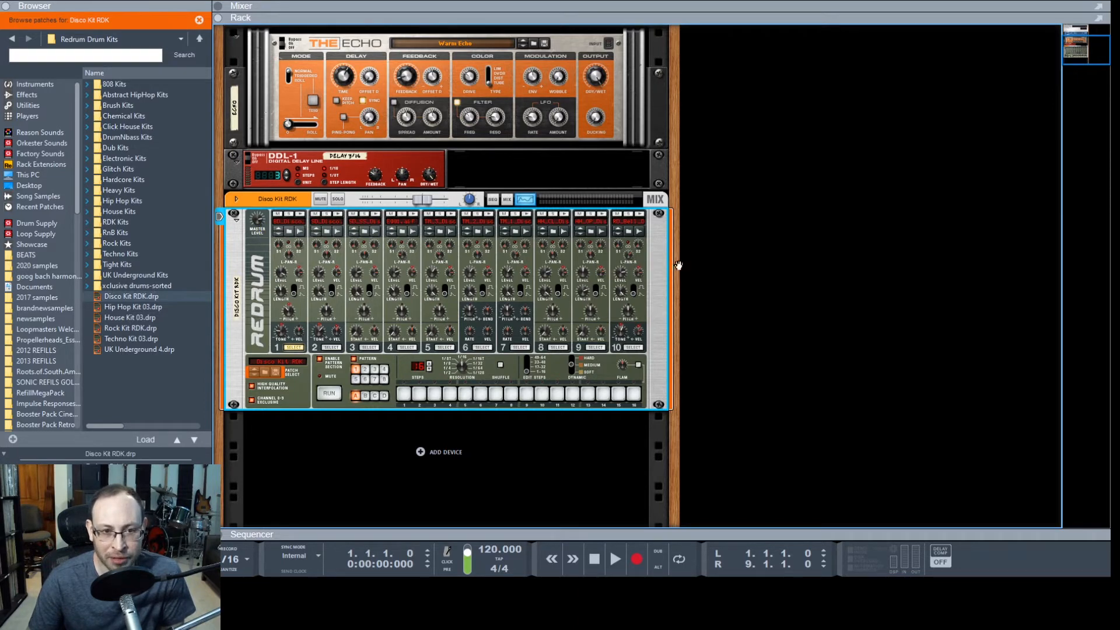
# View the drum kit's mixer channel and its sequencer track, and return to the rack.
pyautogui.press('F5')
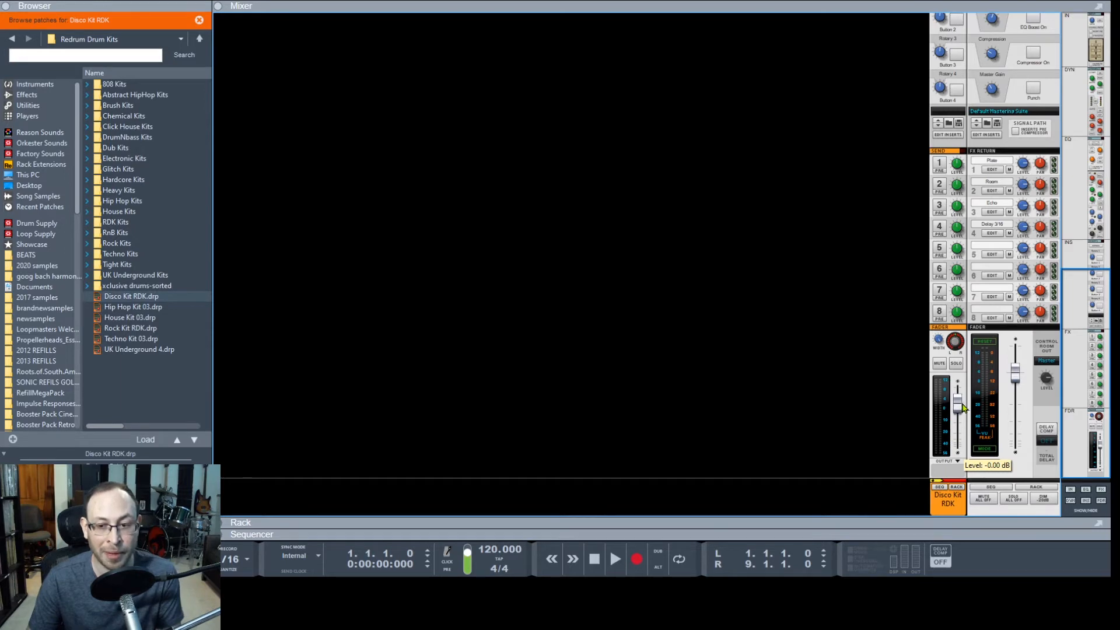
pyautogui.press('F7')
pyautogui.press('F5')
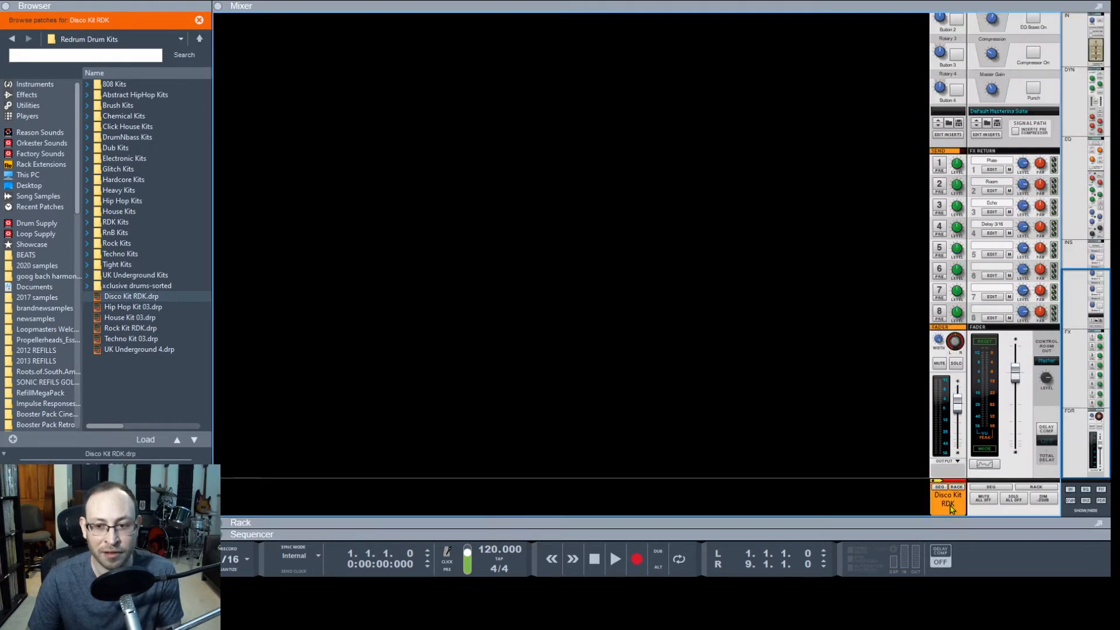
pyautogui.press('F7')
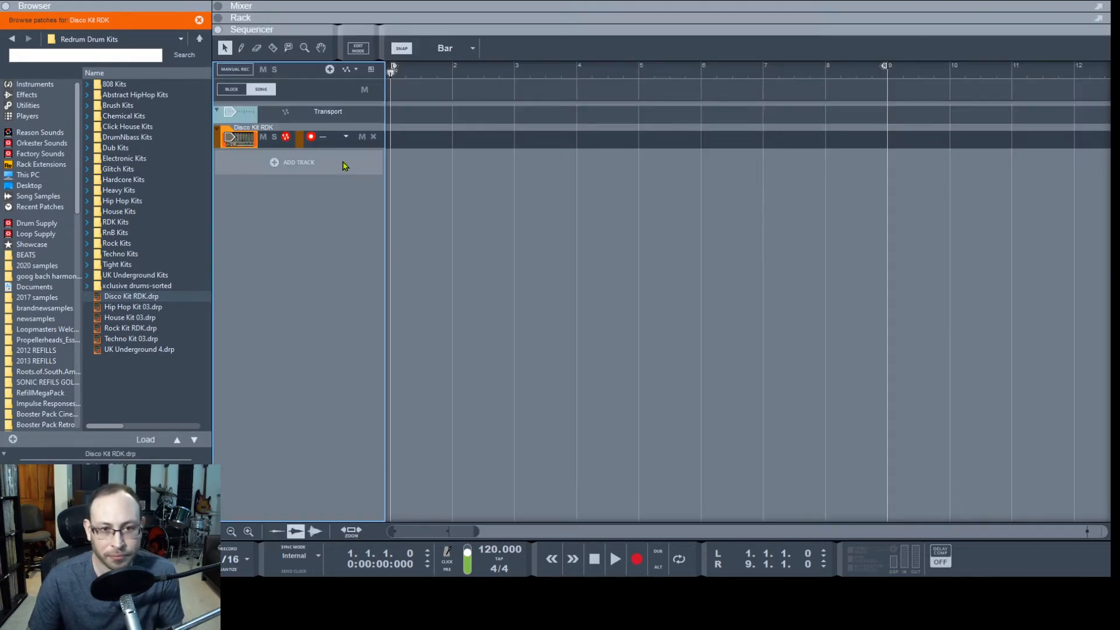
pyautogui.press('F6')
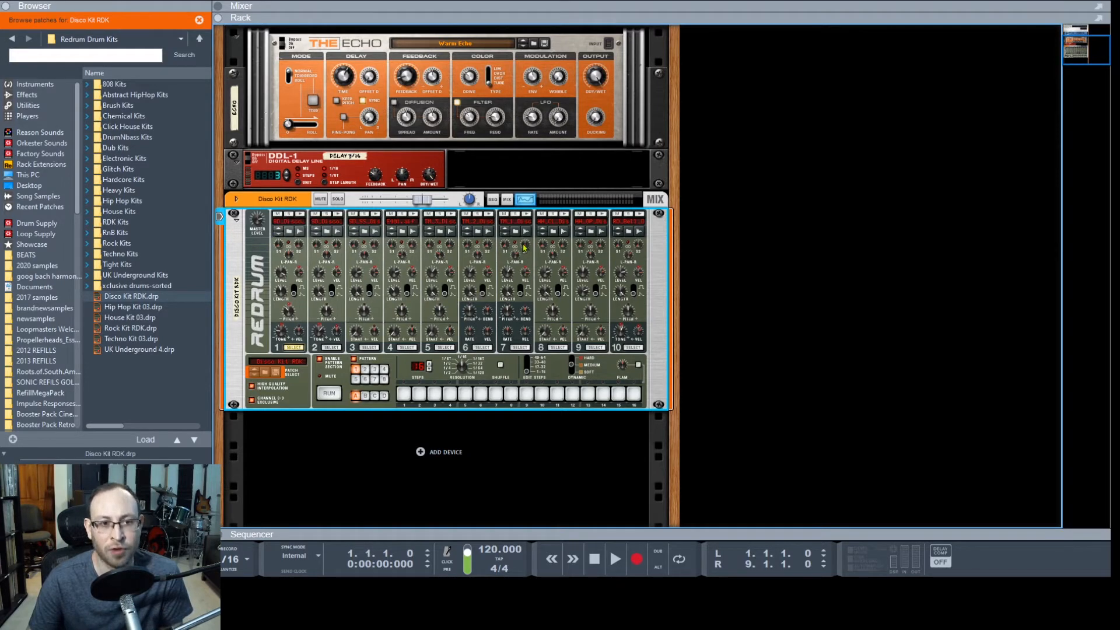
# Audition drums 1, 2 and 3 of the Disco Kit RDK again.
pyautogui.click(288, 214)
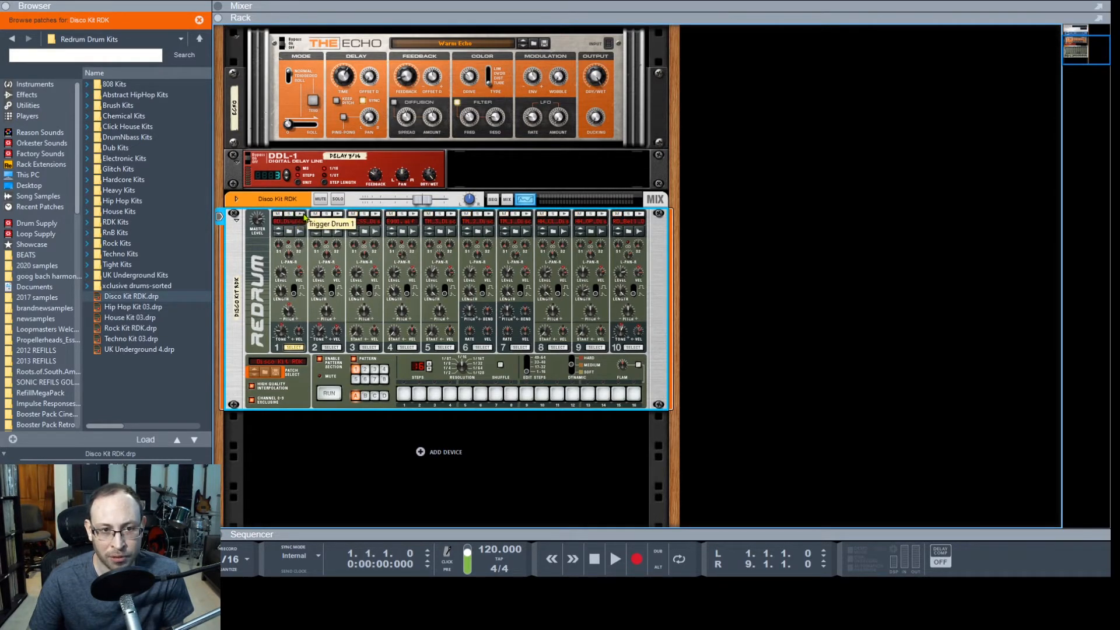
pyautogui.click(299, 216)
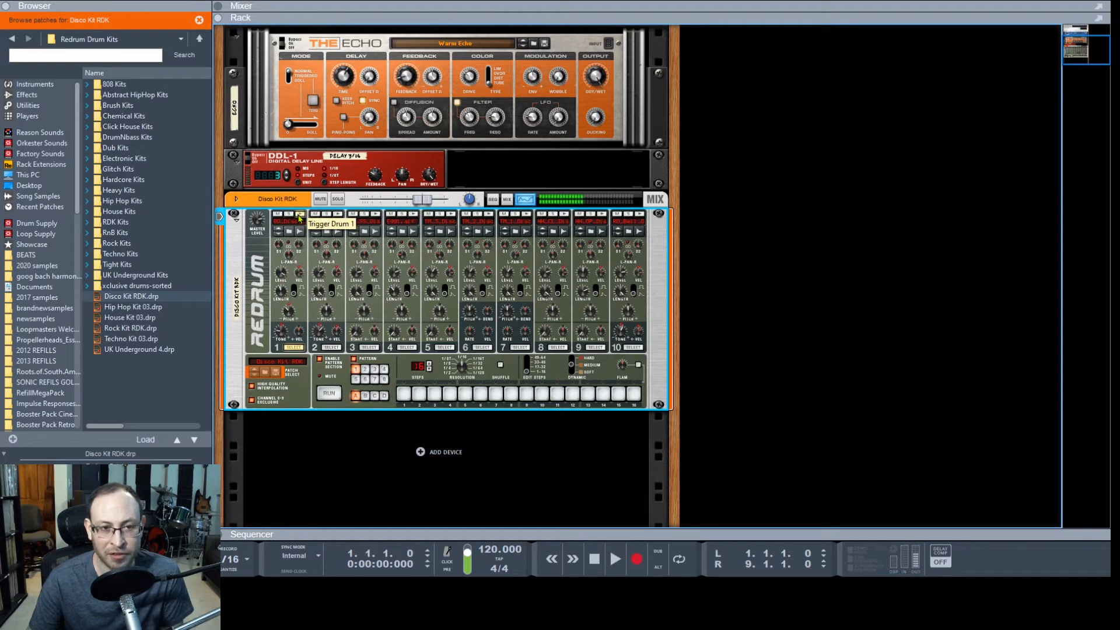
pyautogui.click(337, 215)
pyautogui.click(375, 215)
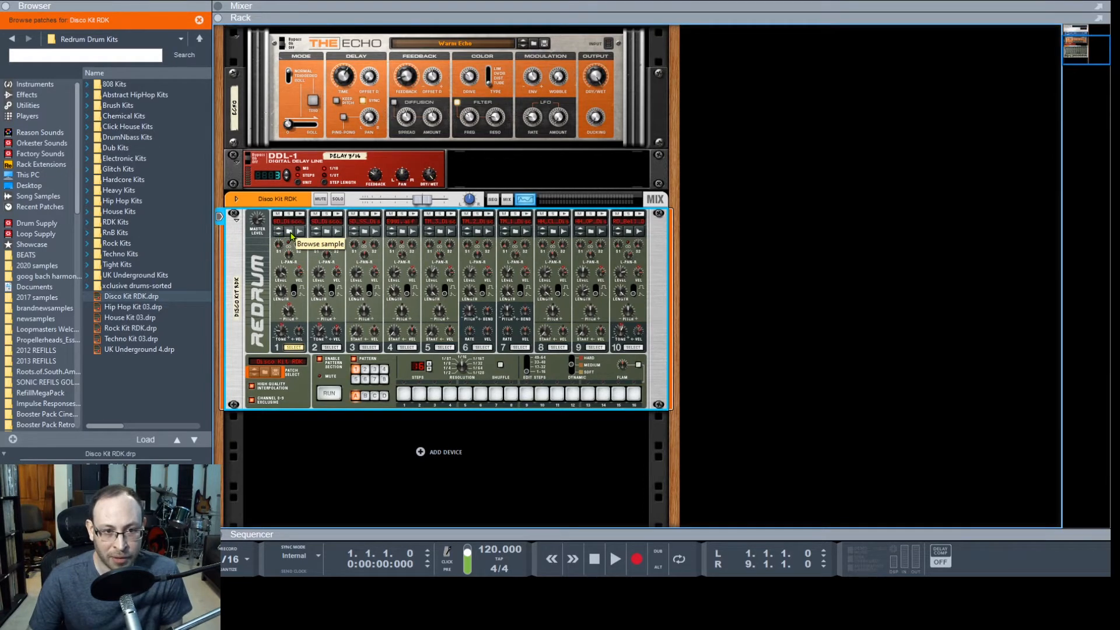
# Browse the samples for drum 1, select BD_Disco_M.aif, and audition the drum.
pyautogui.click(290, 233)
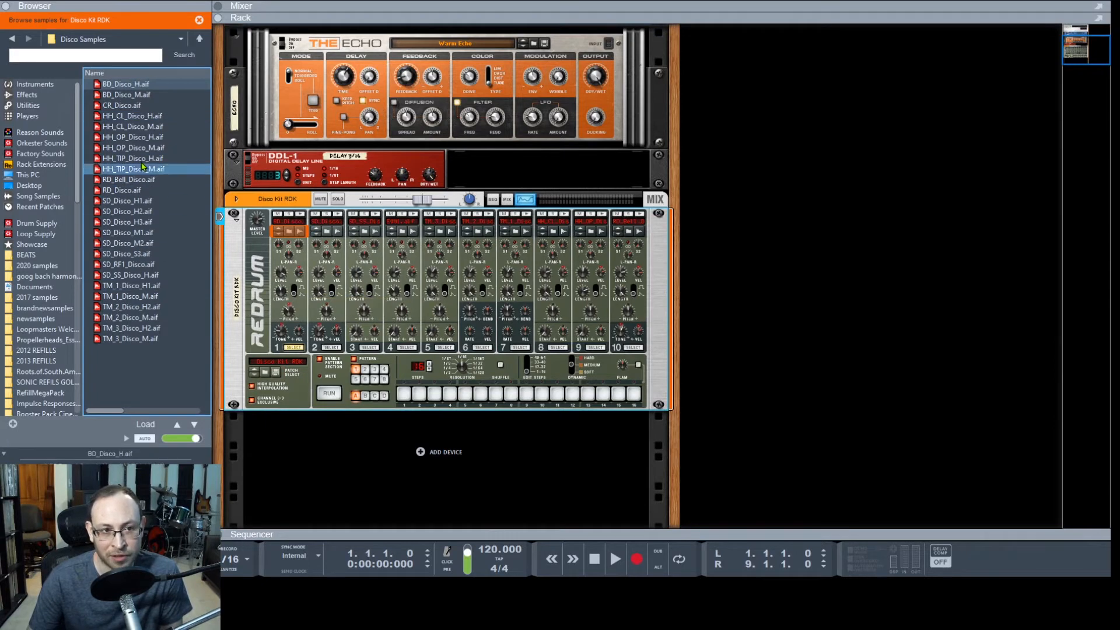
pyautogui.click(129, 98)
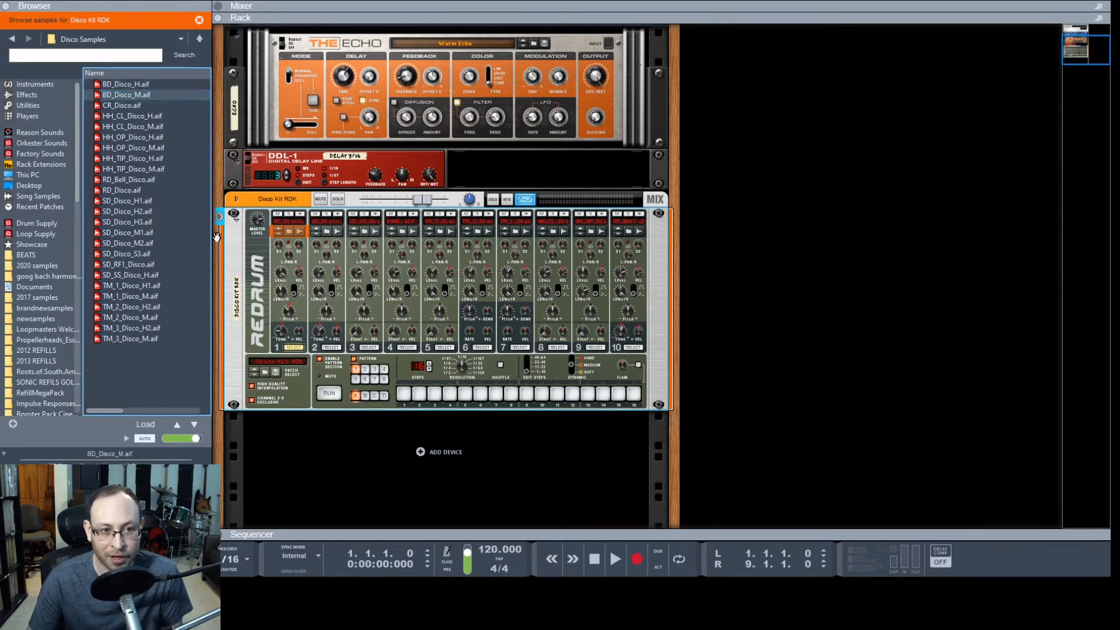
pyautogui.click(299, 214)
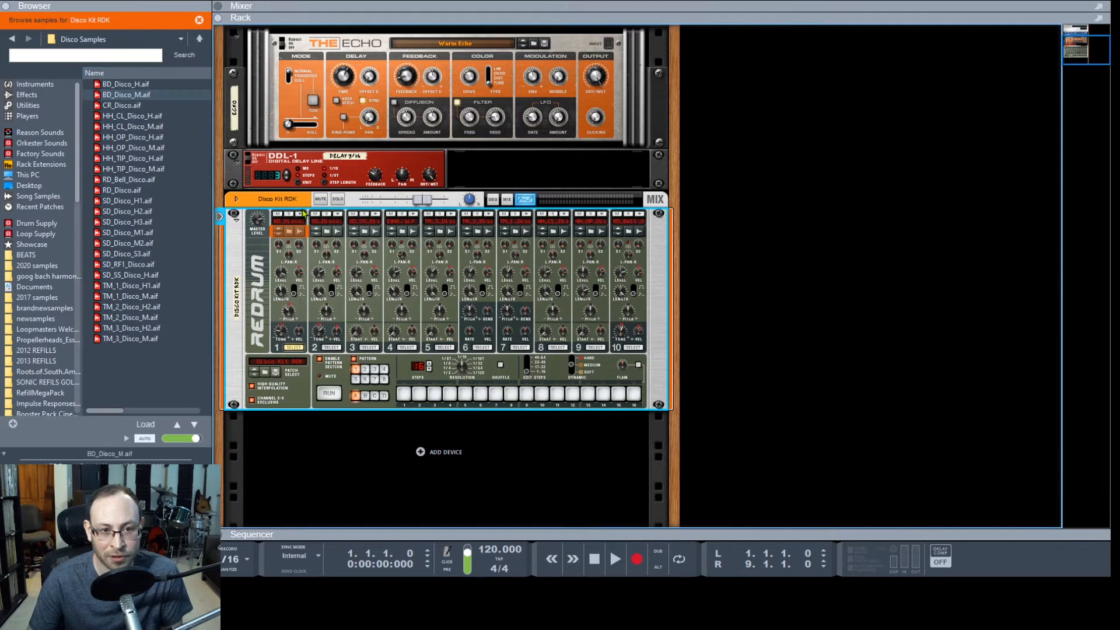
pyautogui.click(302, 215)
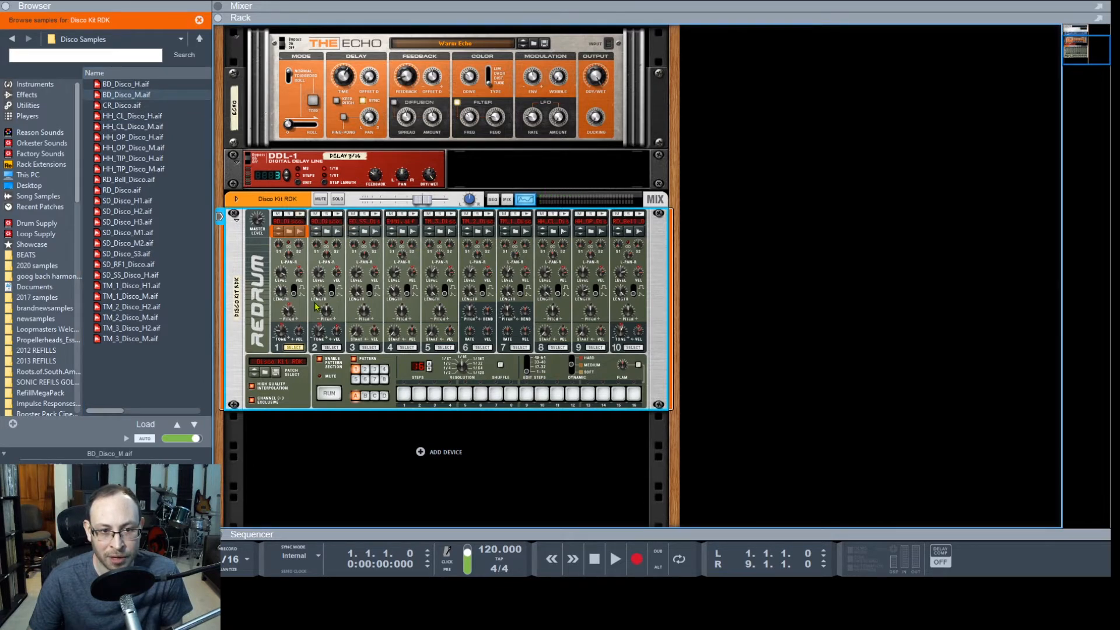
# On the rear of the rack, create a mix channel below Redrum with drum channel 1's left and right outputs cabled to its input.
pyautogui.press('Tab')
pyautogui.press('Tab')
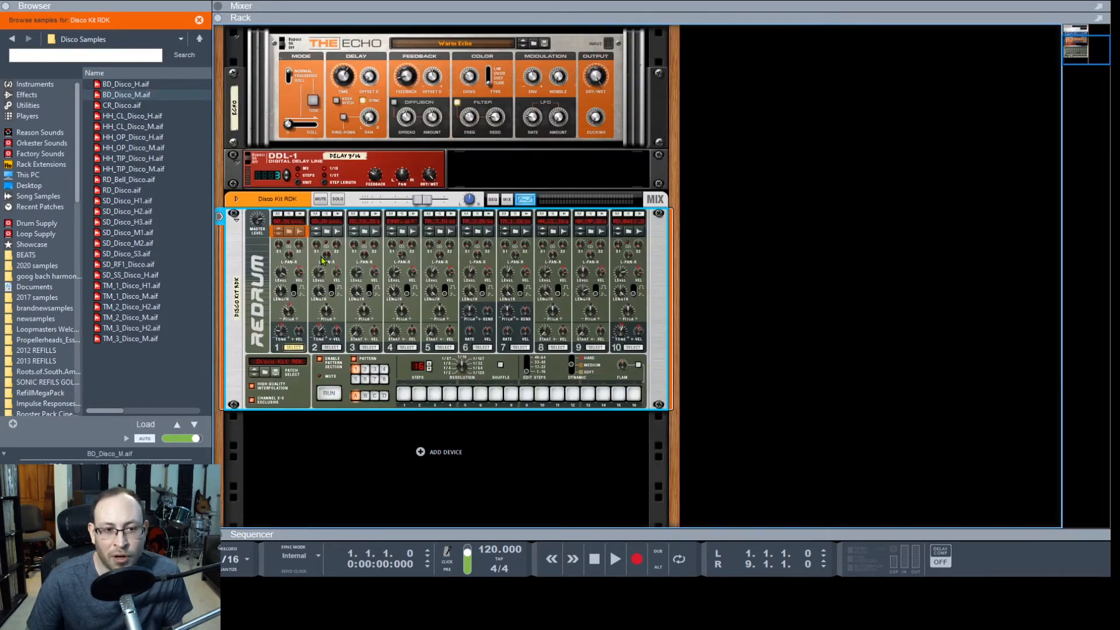
pyautogui.press('Tab')
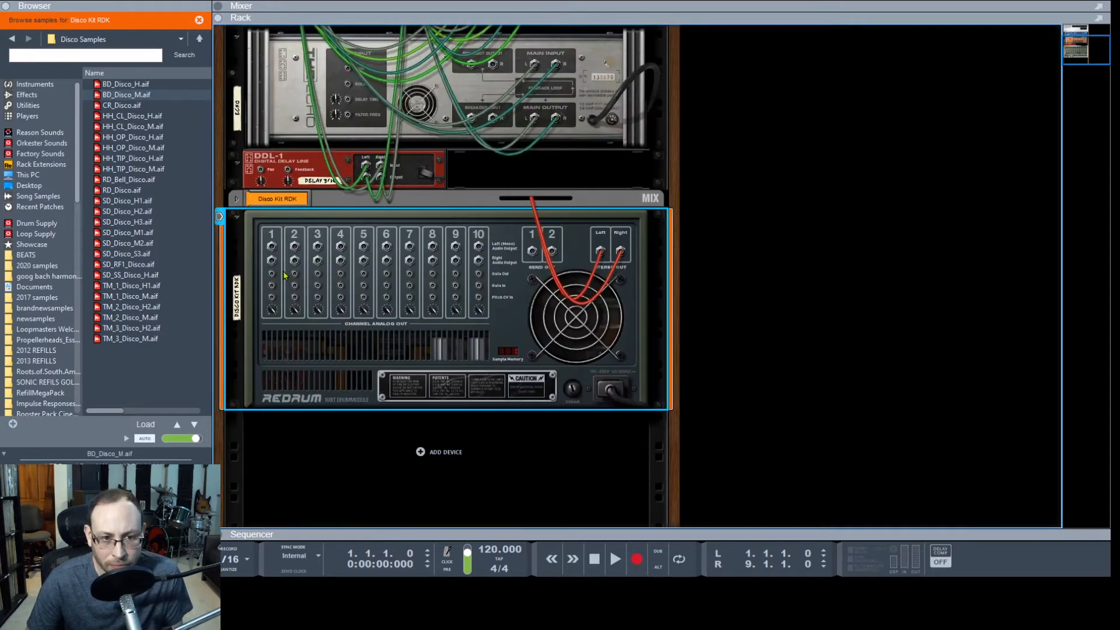
pyautogui.press('Tab')
pyautogui.press('Tab')
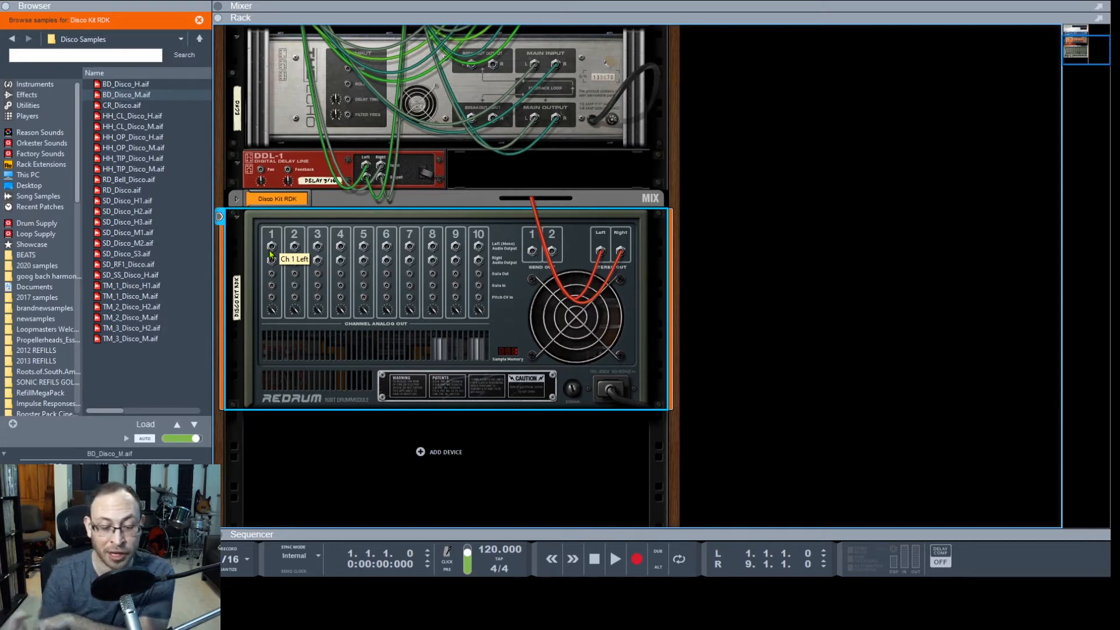
pyautogui.click(271, 249)
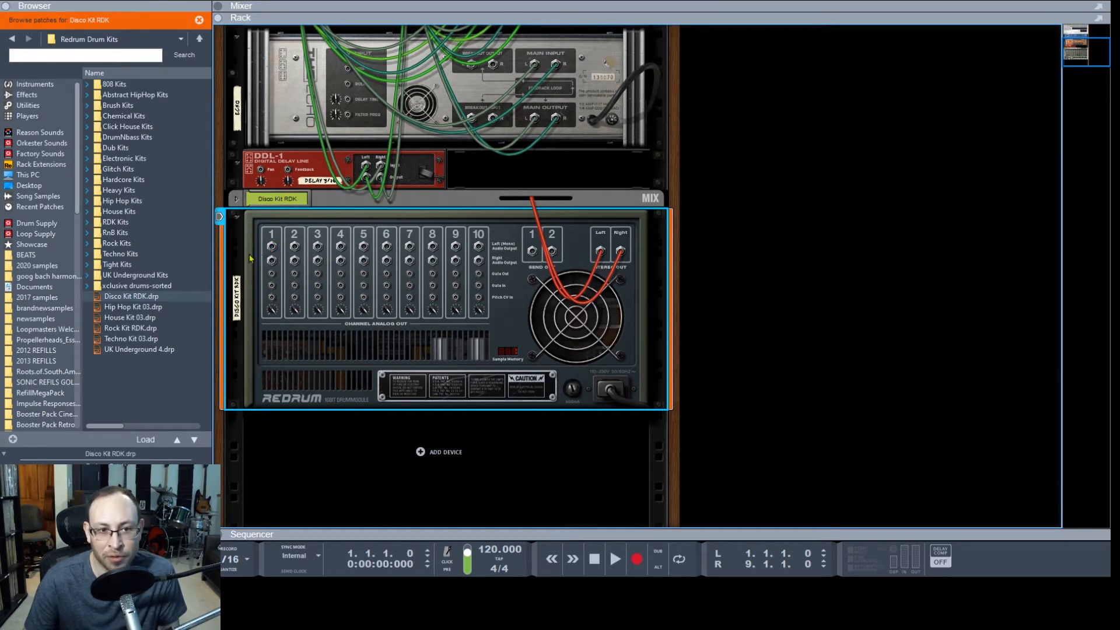
pyautogui.click(303, 254)
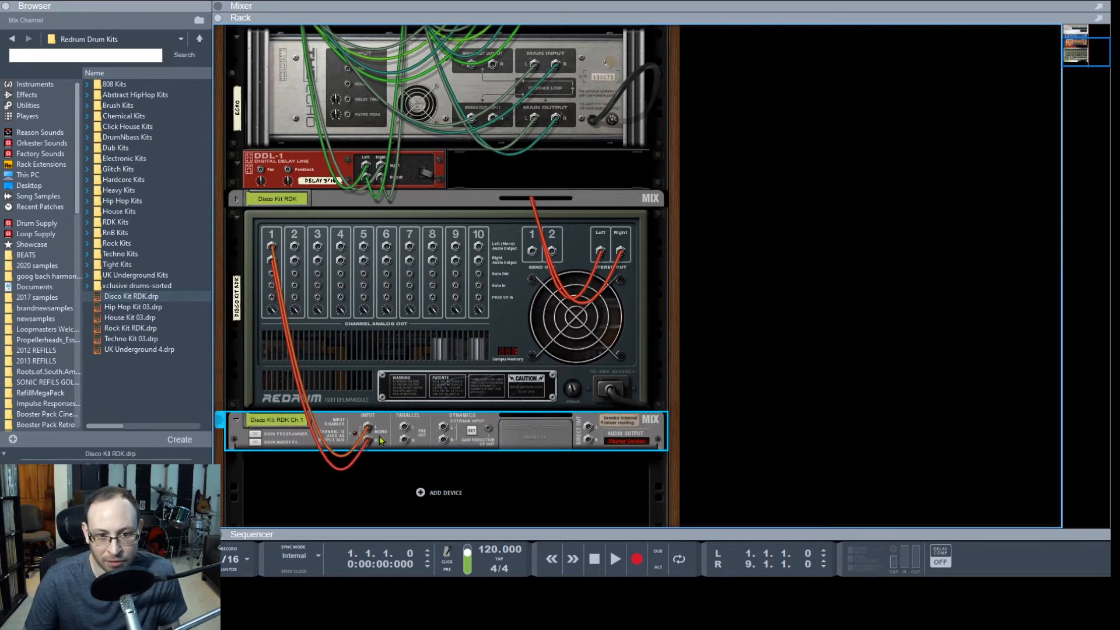
# Add an MClass Compressor to the insert FX of the Disco Kit RDK Ch 1 mix channel, and audition drum 1 through it.
pyautogui.press('Tab')
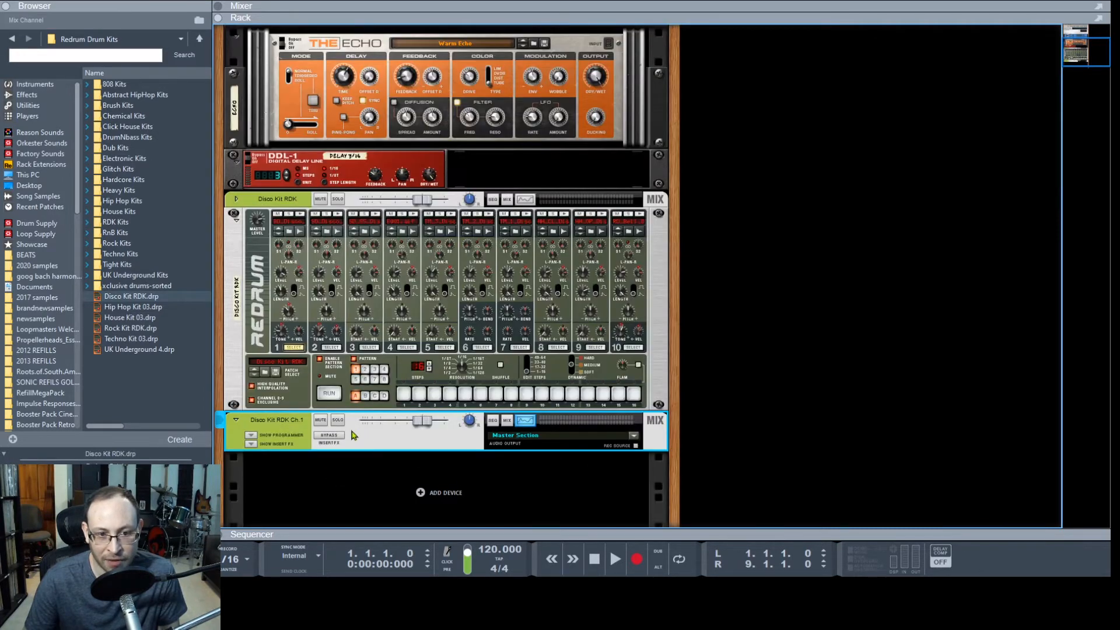
pyautogui.click(251, 444)
pyautogui.scroll(-1, 315, 420)
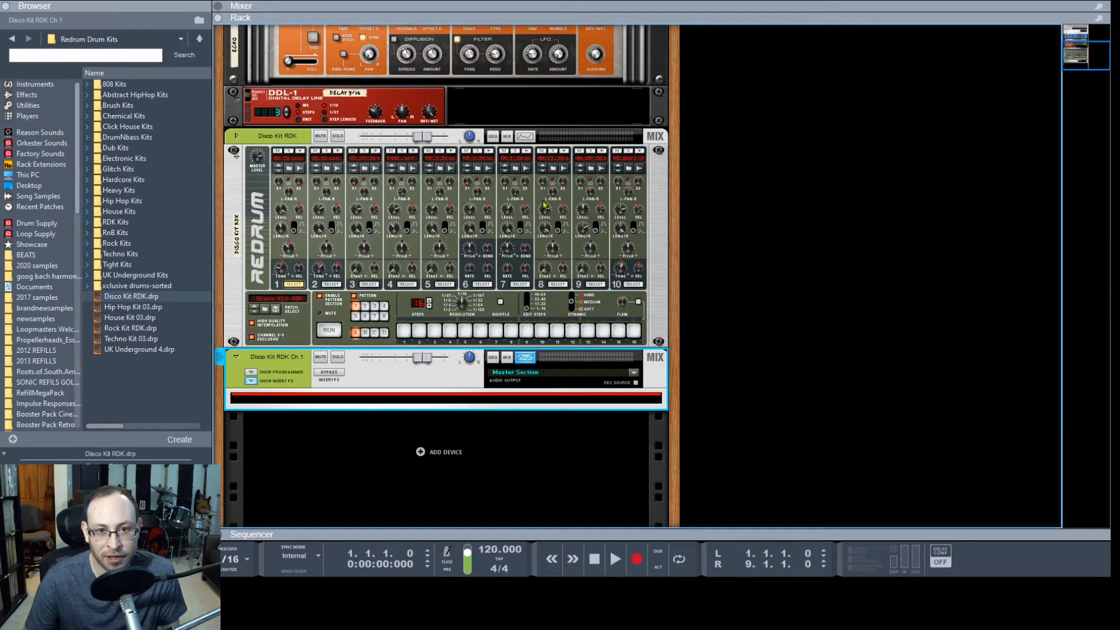
pyautogui.click(303, 153)
pyautogui.click(302, 152)
pyautogui.click(302, 152)
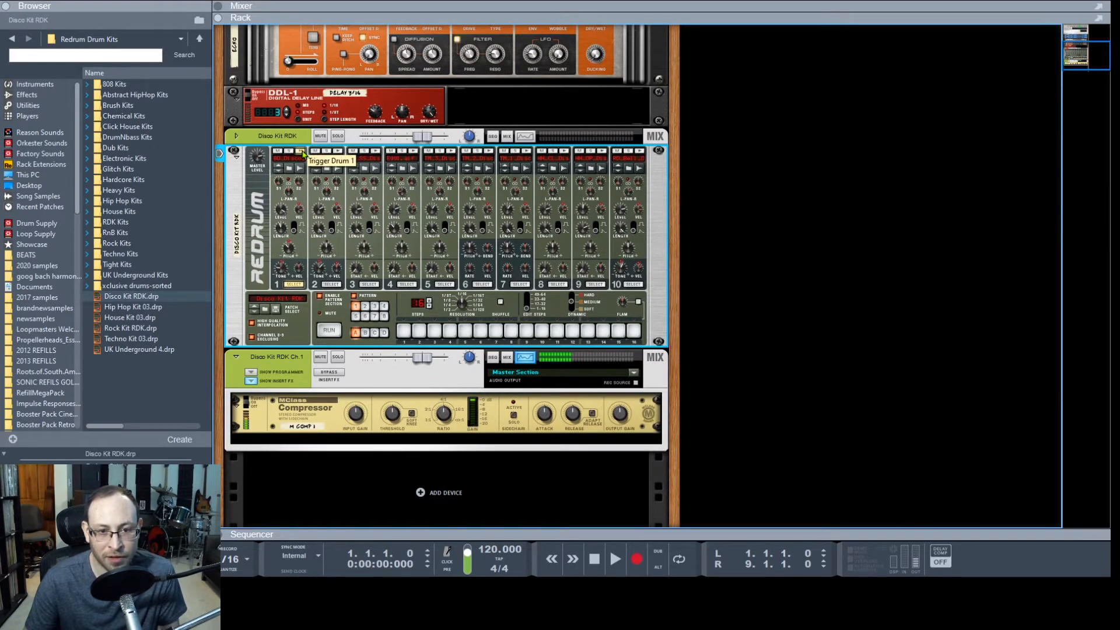
pyautogui.click(302, 152)
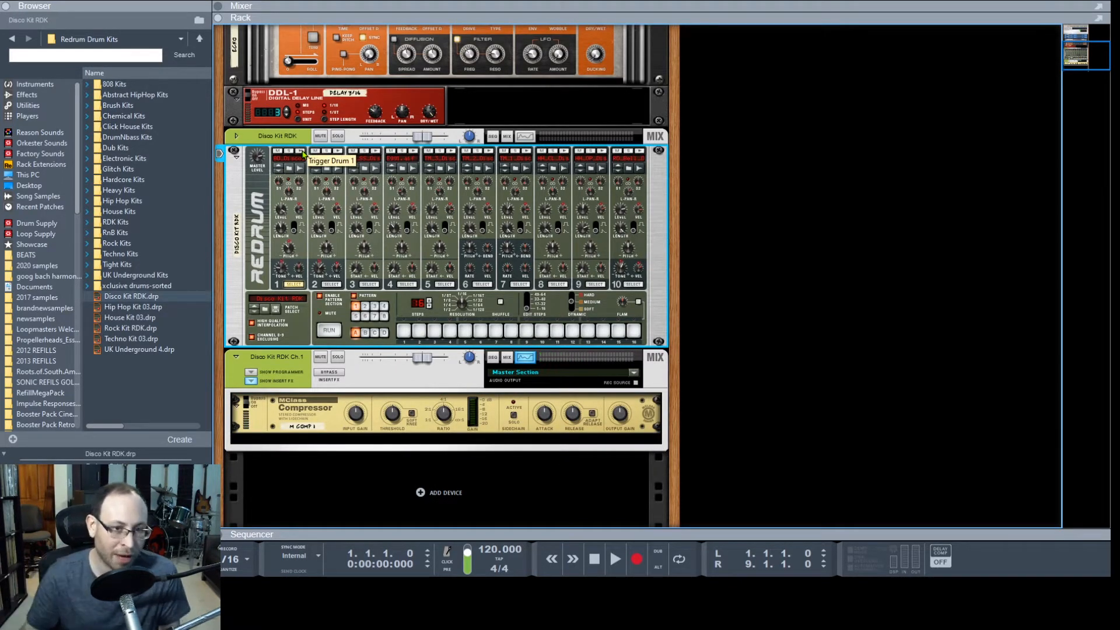
# Inspect the rear cabling from the channel 1 mix channel up to the Master Section, and view the kit's channels in the mixer.
pyautogui.press('Tab')
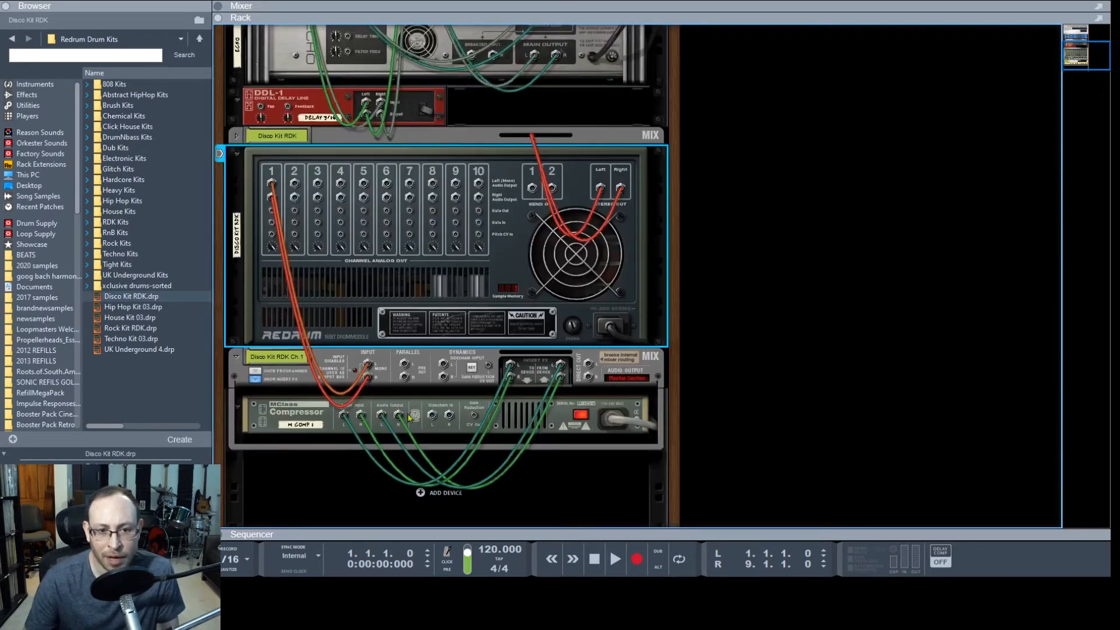
pyautogui.click(623, 379)
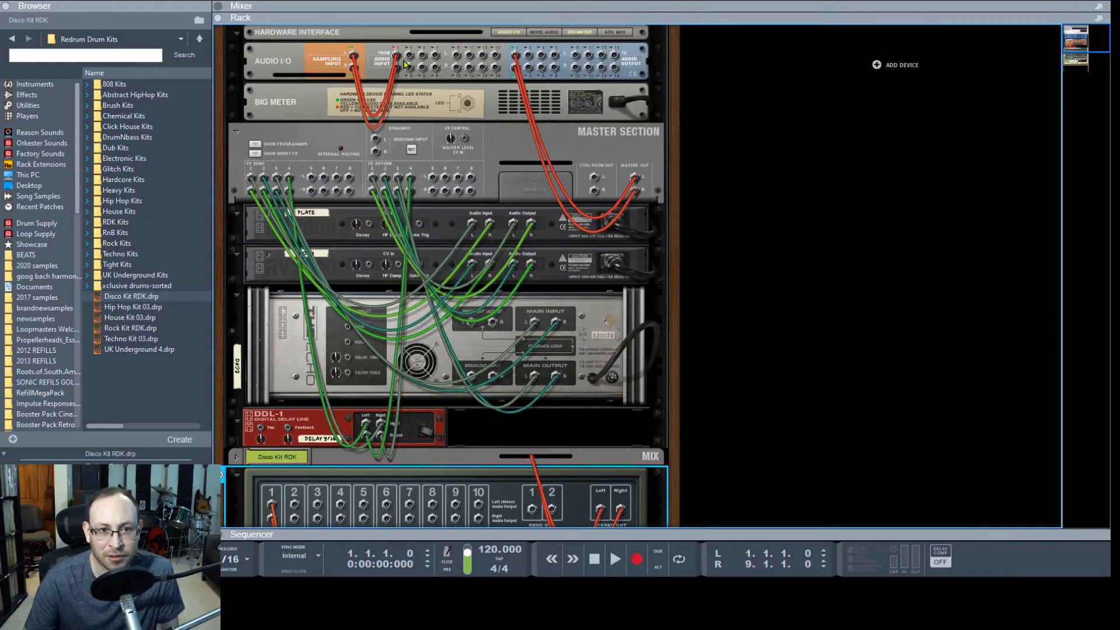
pyautogui.press('Tab')
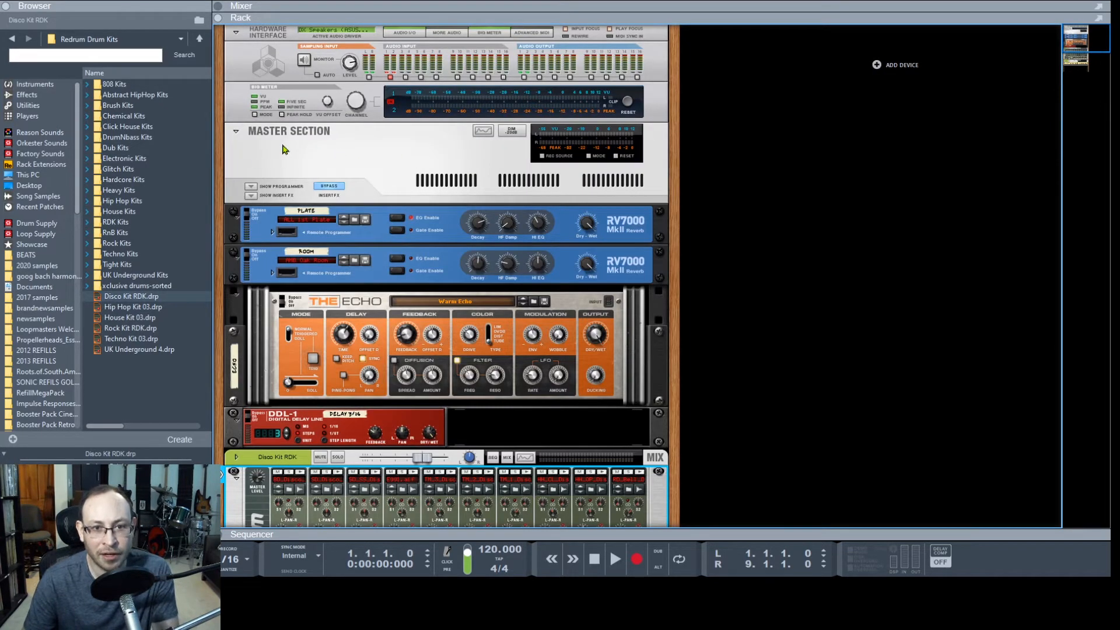
pyautogui.press('F5')
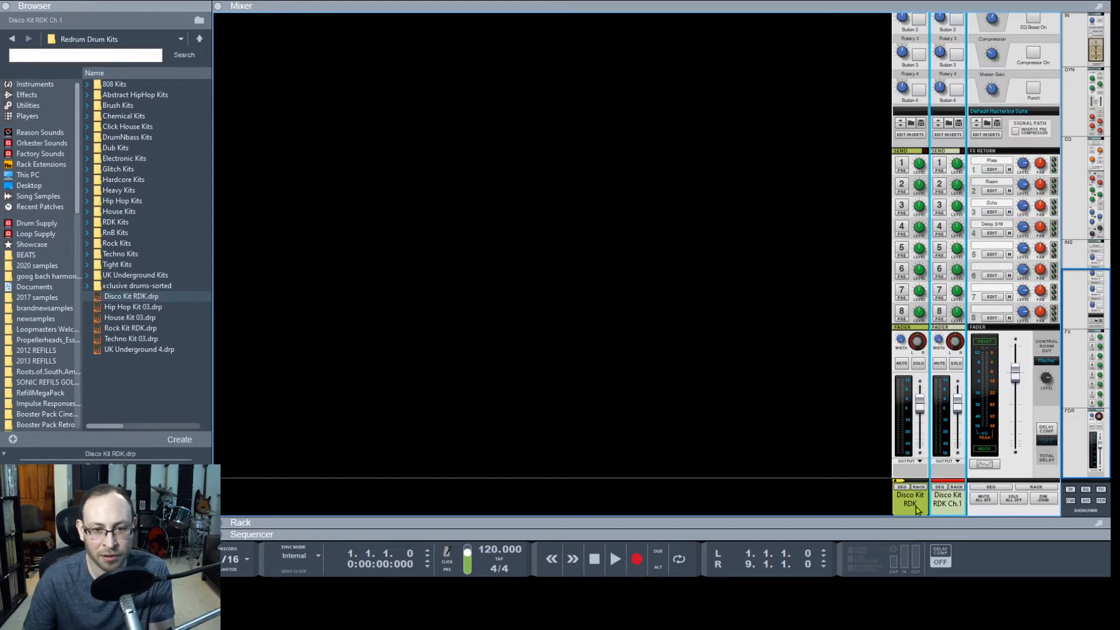
# Examine how the Disco Kit RDK and its Ch 1 mix channel are represented in the sequencer, mixer and rack.
pyautogui.press('F7')
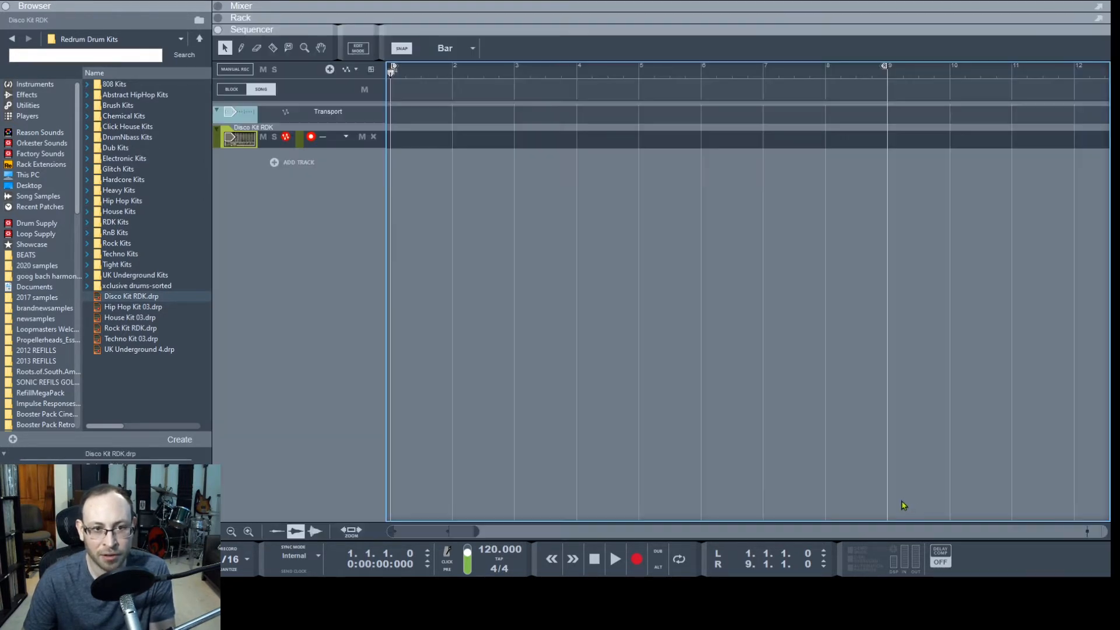
pyautogui.click(259, 209)
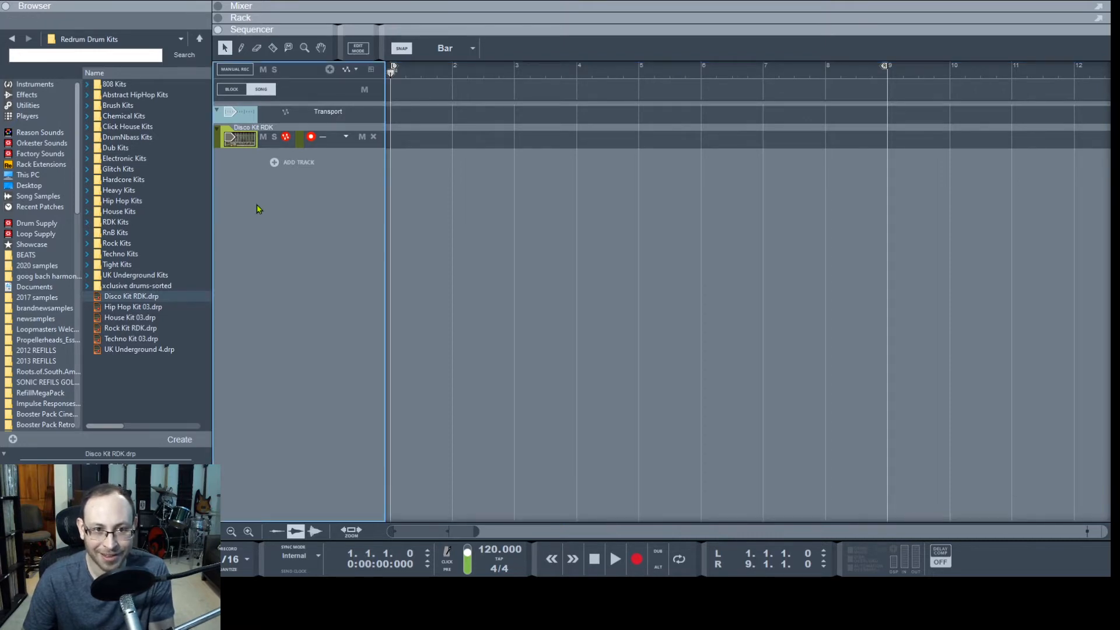
pyautogui.press('F5')
pyautogui.press('F7')
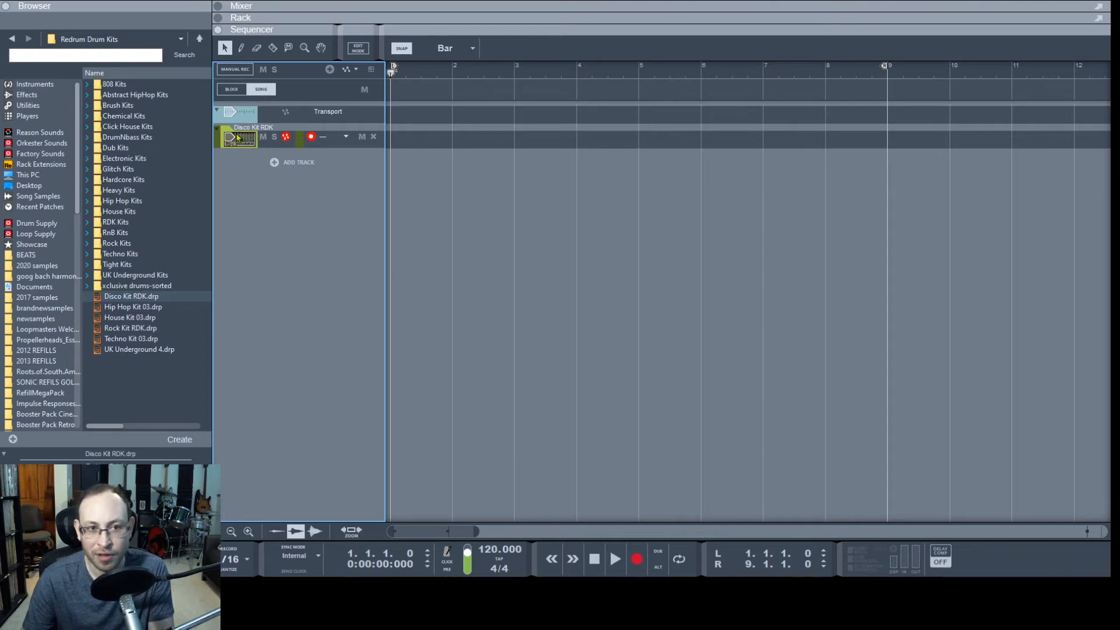
pyautogui.press('F5')
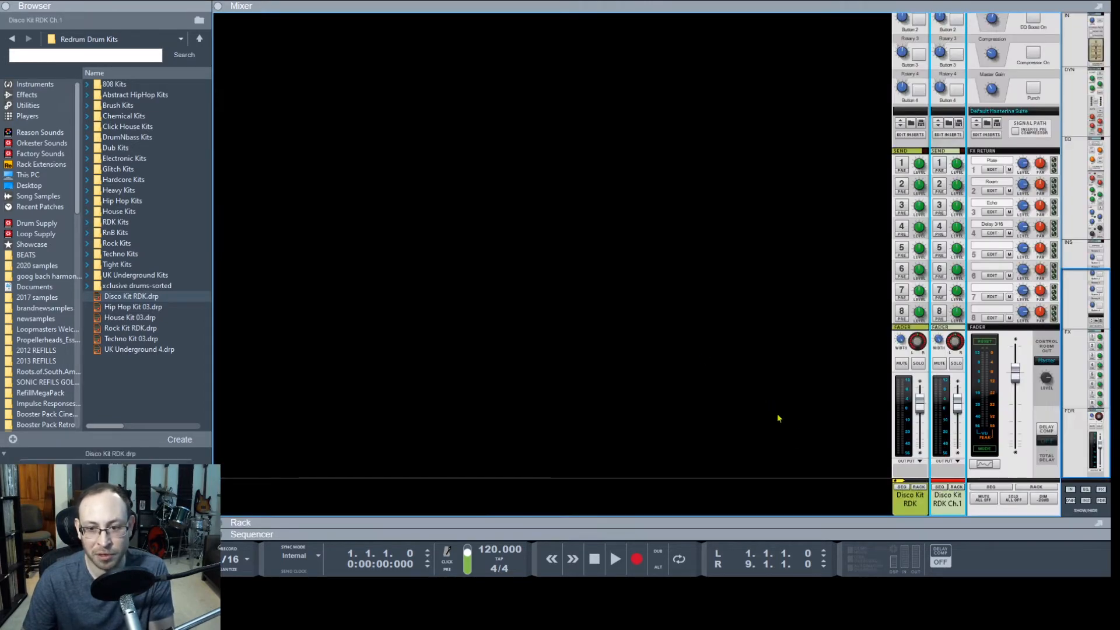
pyautogui.press('F6')
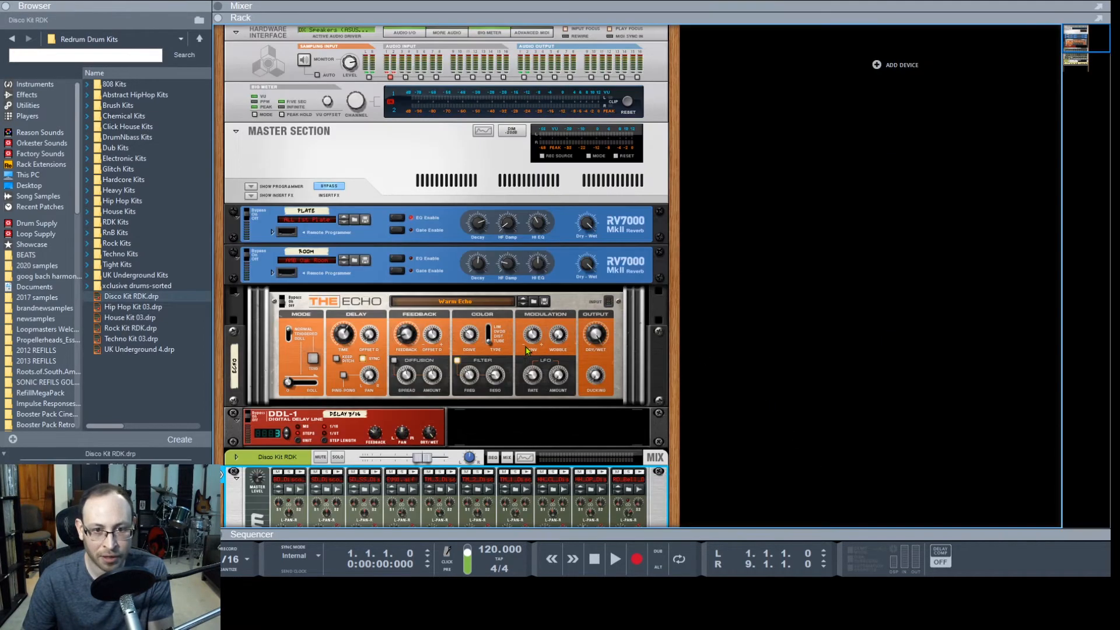
pyautogui.press('F7')
pyautogui.press('F6')
# Delete the Disco Kit RDK Ch 1 mix channel, and check Redrum's rear outputs and main stereo cabling.
pyautogui.scroll(-10, 373, 435)
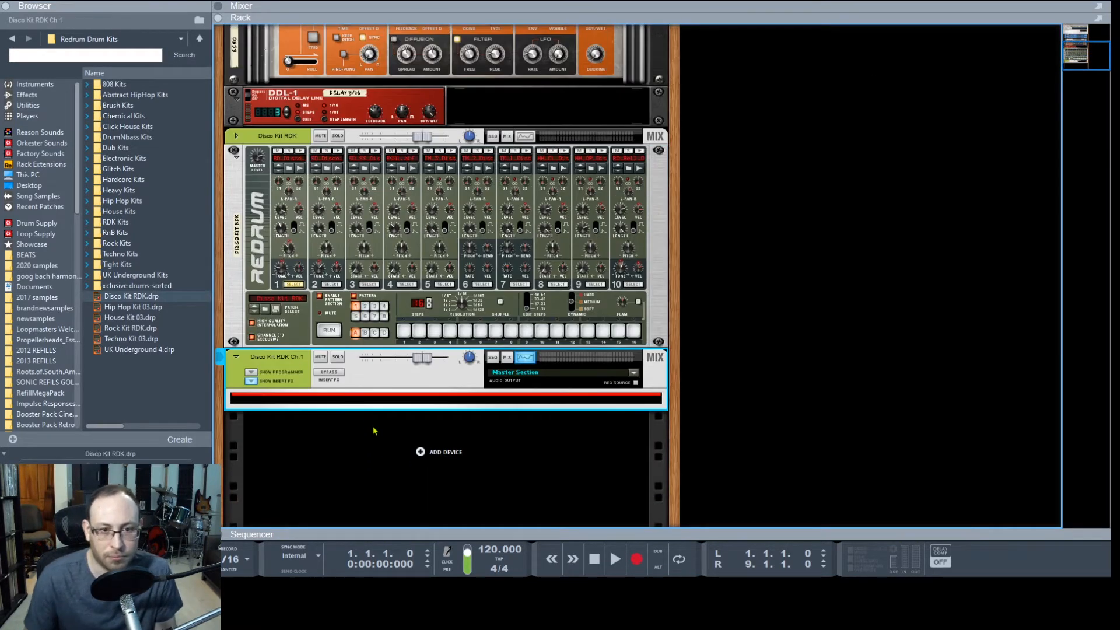
pyautogui.press('Tab')
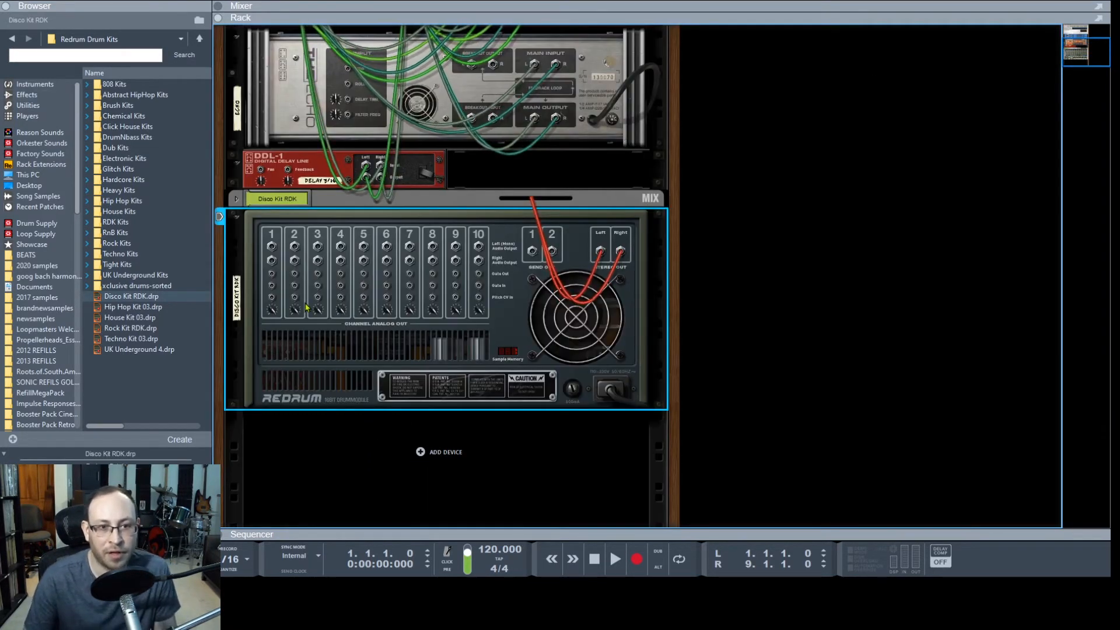
pyautogui.press('Tab')
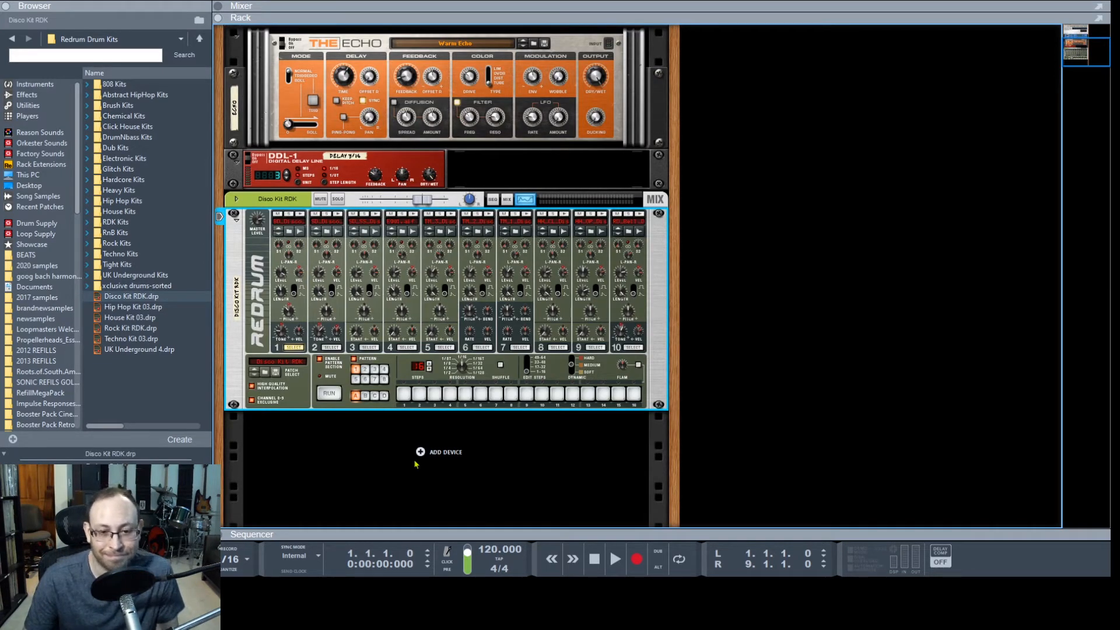
# Set the song tempo to 83 BPM using Tap Tempo.
pyautogui.click(505, 561)
pyautogui.click(504, 562)
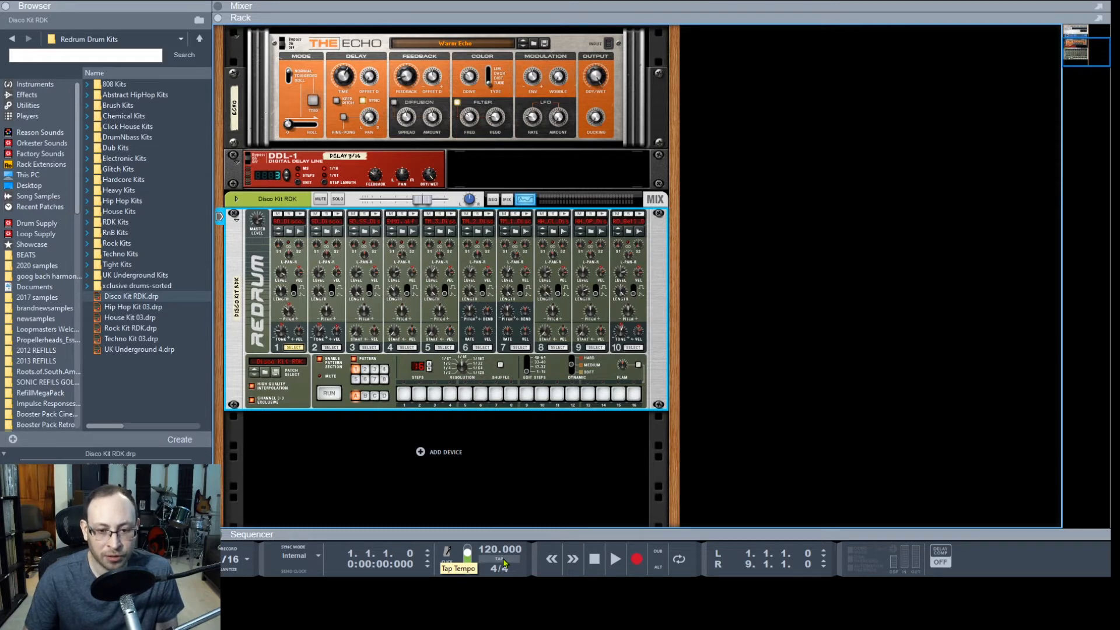
pyautogui.click(504, 561)
pyautogui.click(504, 561)
pyautogui.click(504, 561)
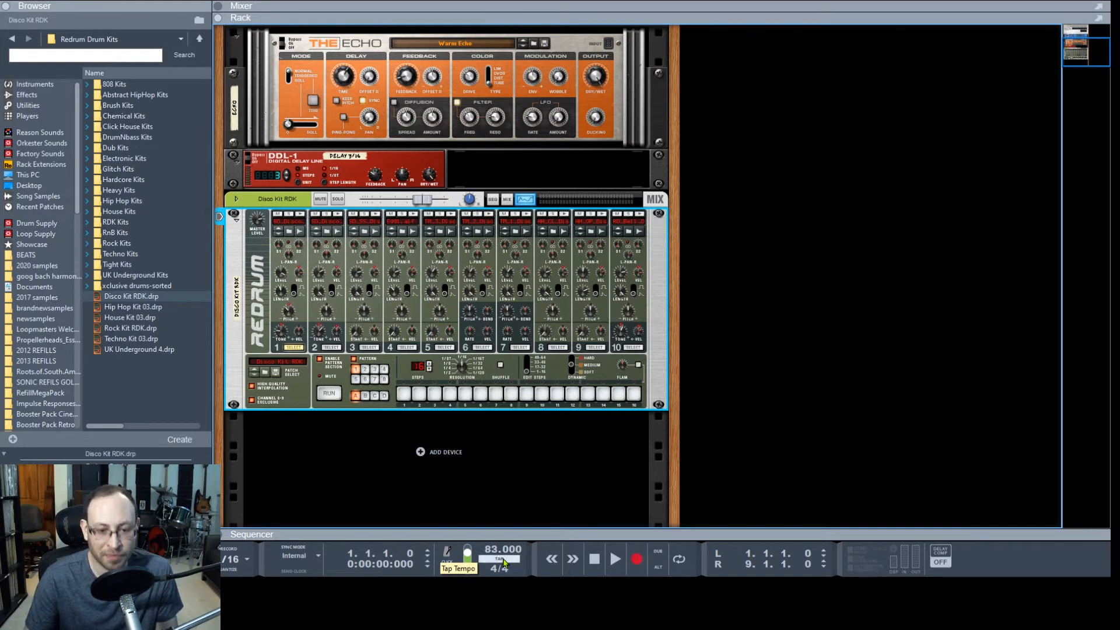
pyautogui.click(504, 561)
pyautogui.click(504, 561)
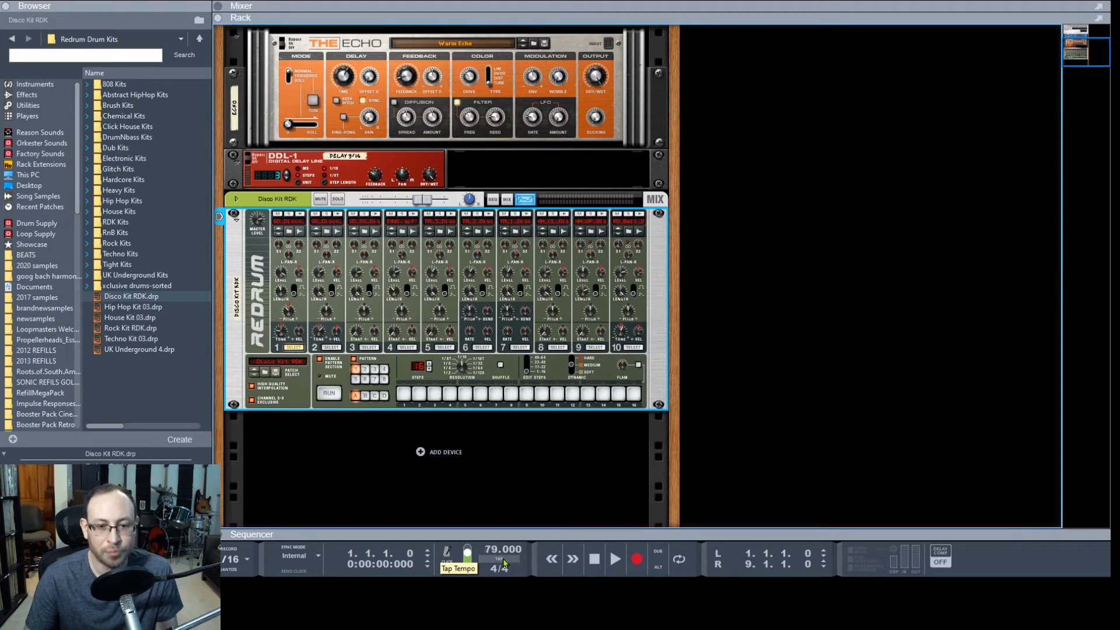
pyautogui.click(505, 561)
pyautogui.click(504, 561)
pyautogui.click(504, 562)
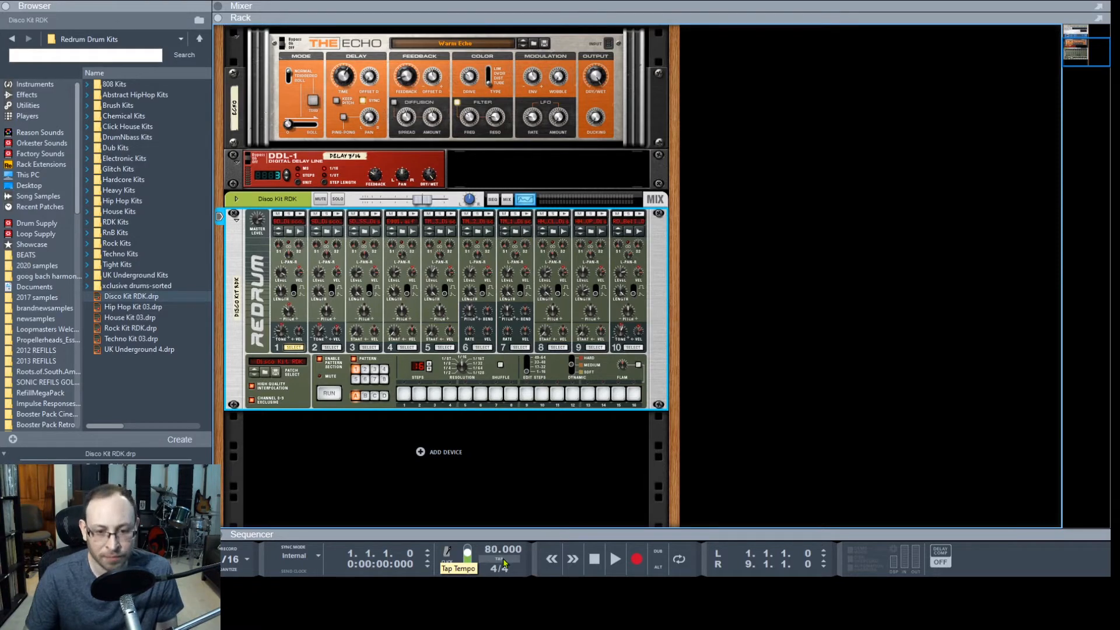
pyautogui.click(504, 561)
pyautogui.click(505, 561)
pyautogui.click(505, 562)
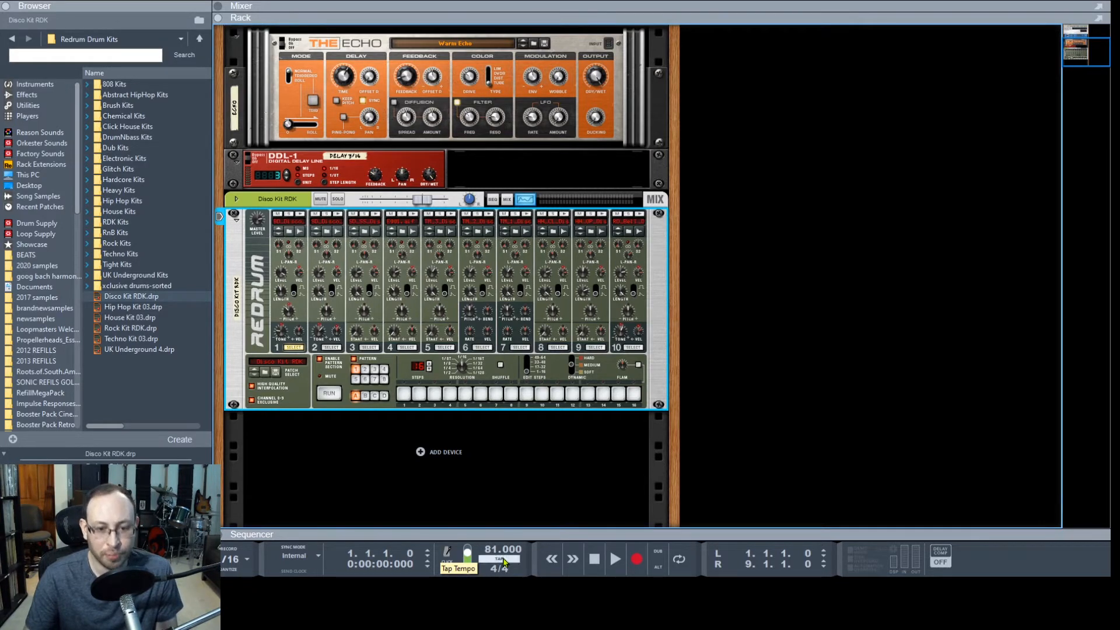
pyautogui.click(504, 561)
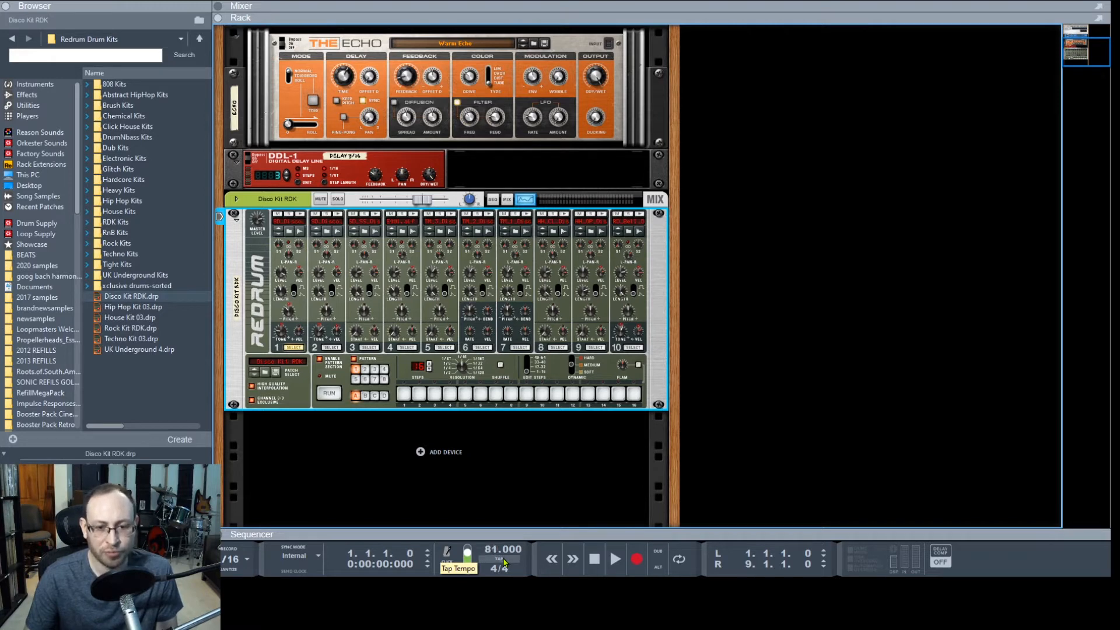
pyautogui.click(504, 561)
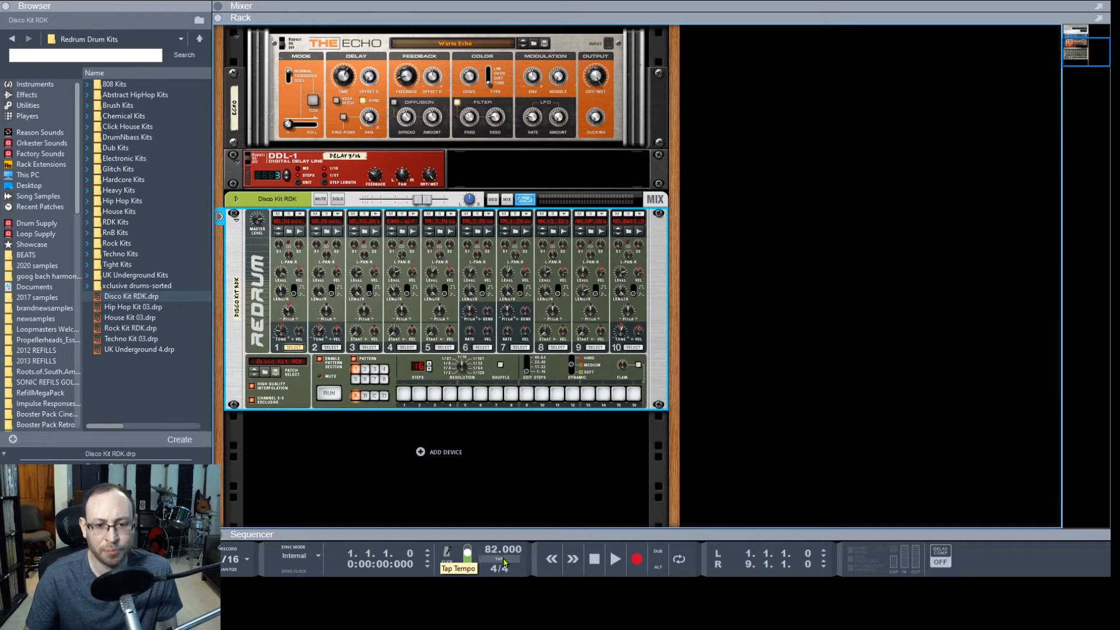
pyautogui.click(504, 561)
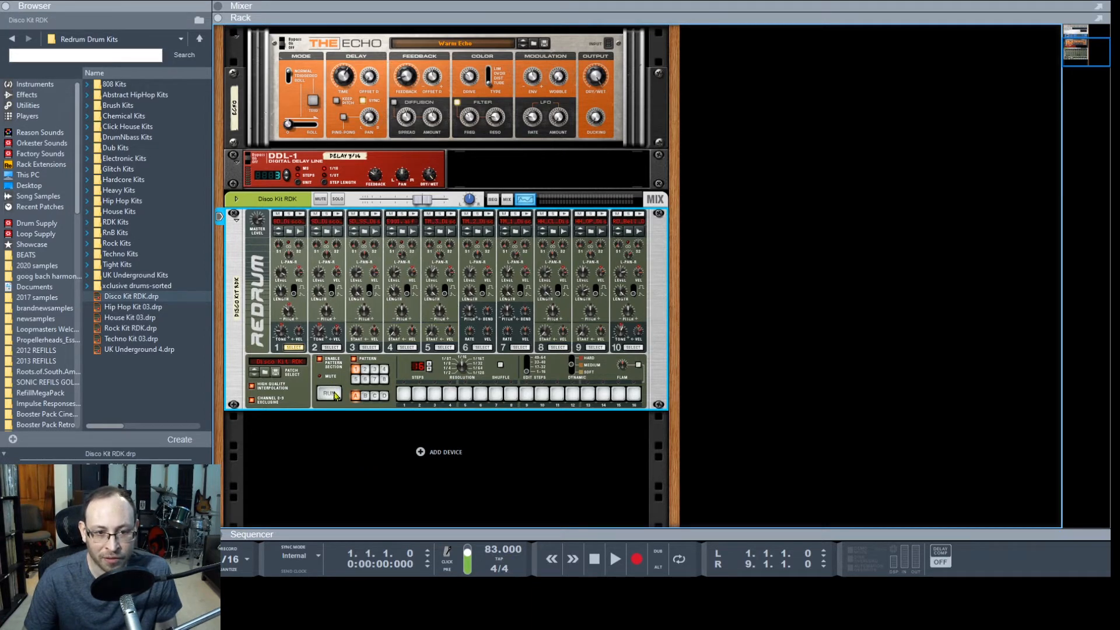
# Run the Redrum pattern and program drum 1 on steps 1, 4, 7 and 11 and drum 2 on steps 5 and 13.
pyautogui.click(330, 394)
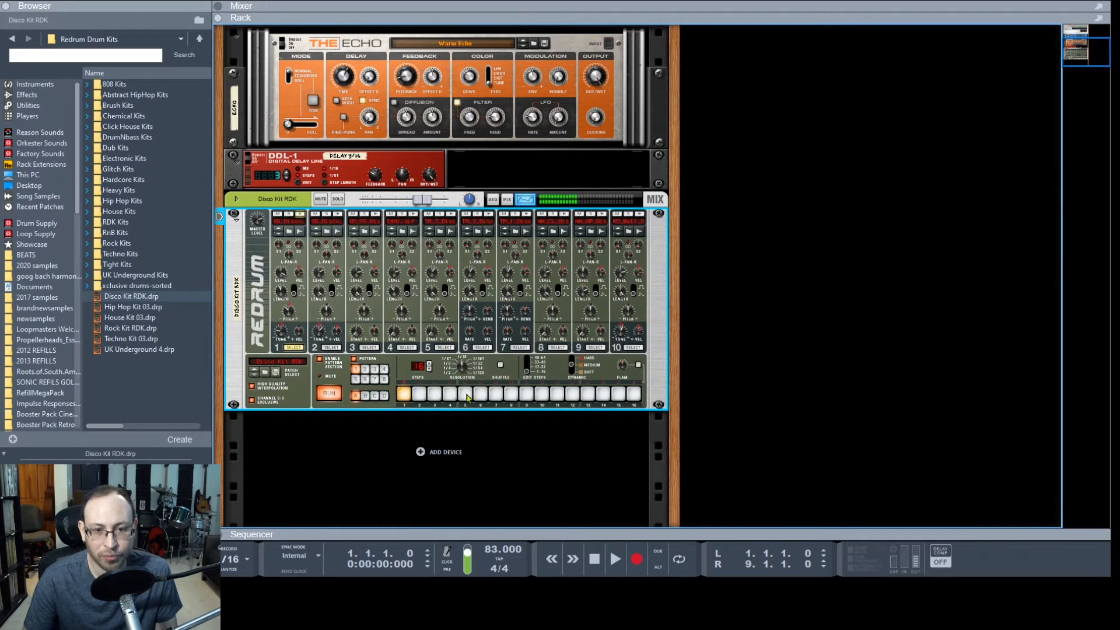
pyautogui.click(331, 348)
pyautogui.click(466, 394)
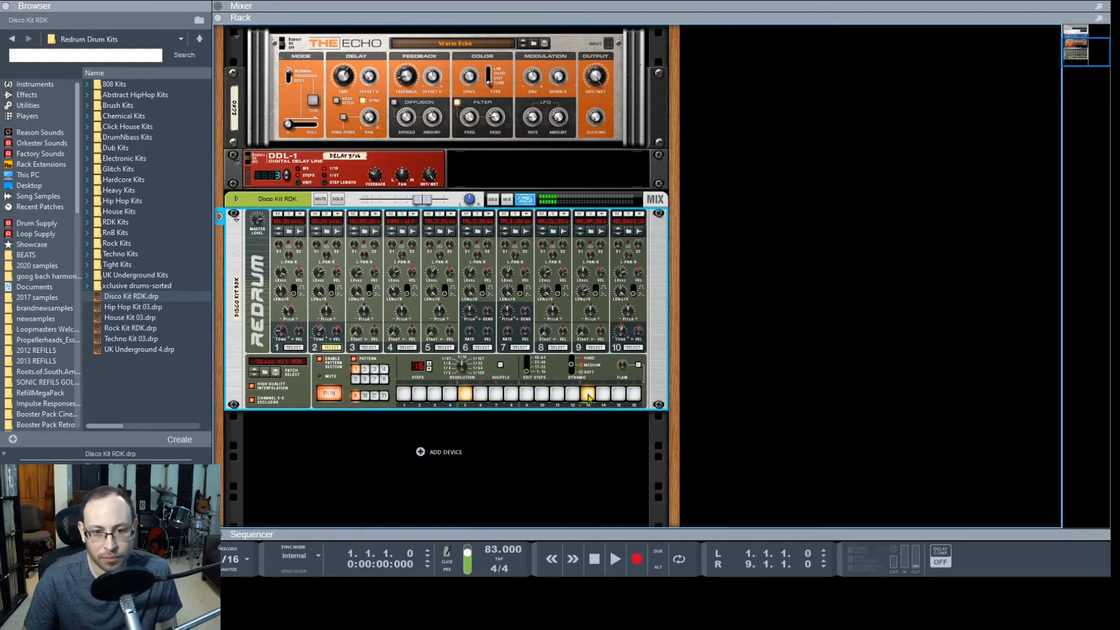
pyautogui.click(293, 348)
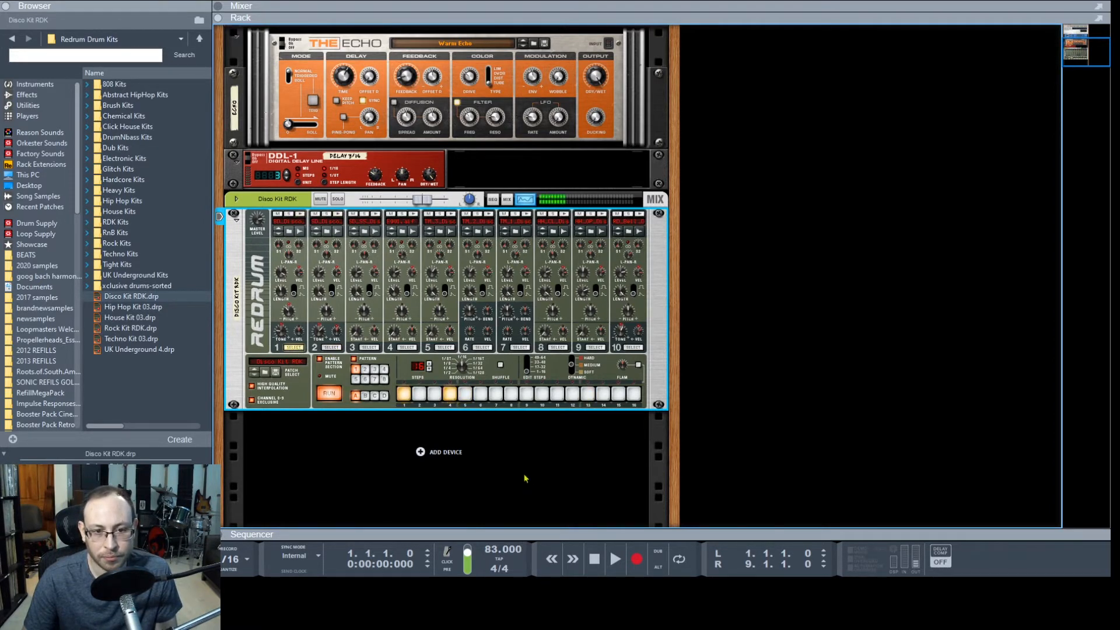
pyautogui.click(495, 395)
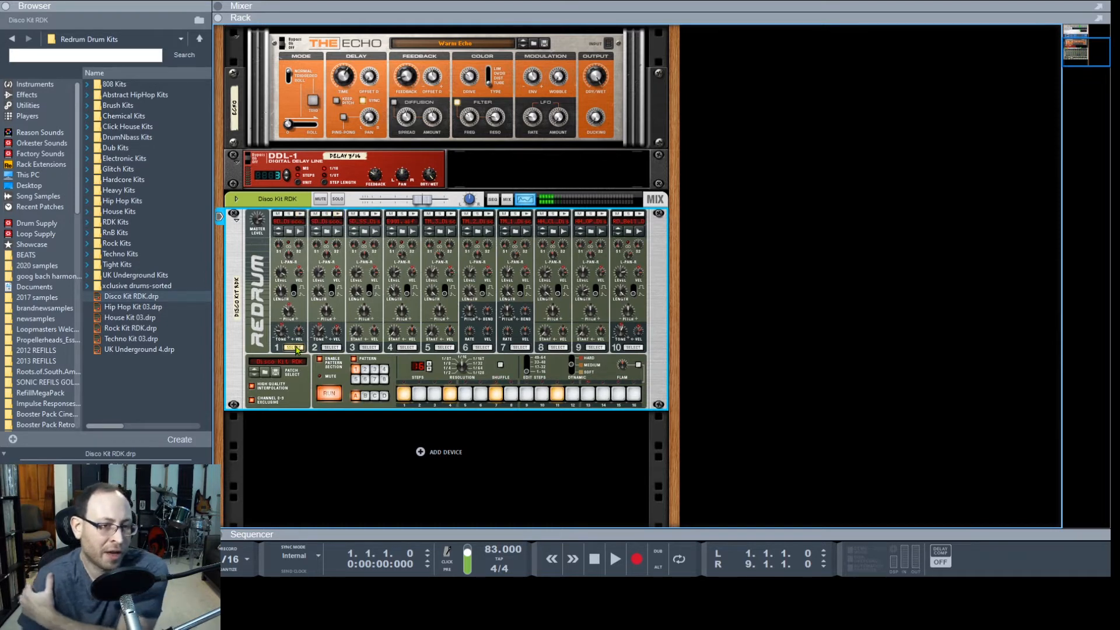
# Program drum 8 on the odd steps from 1 to 13 and drum 9 on step 15.
pyautogui.click(330, 348)
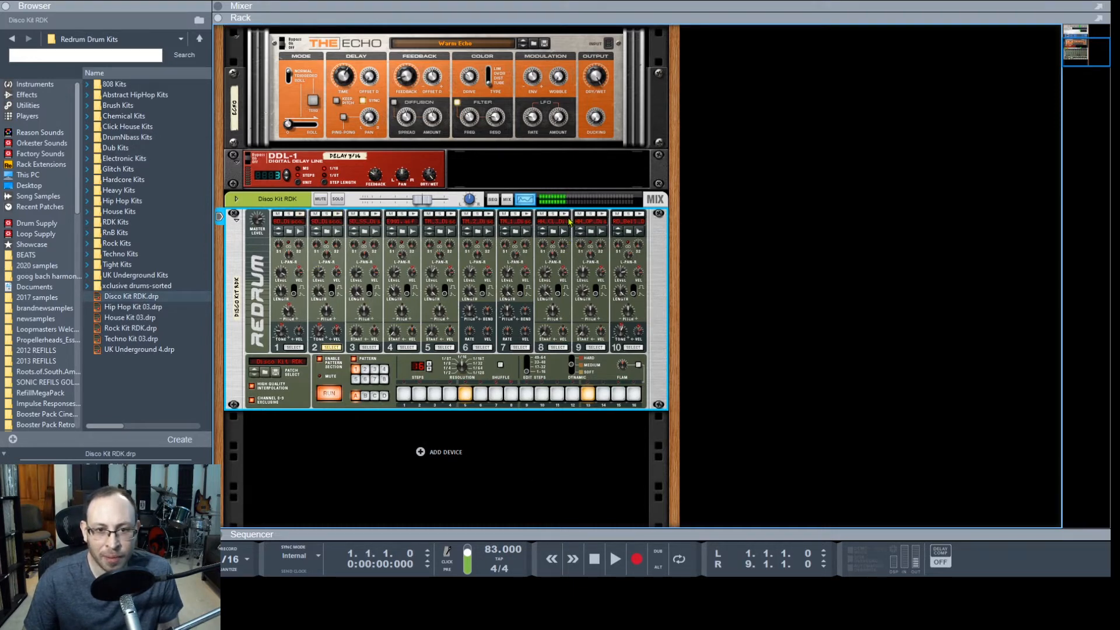
pyautogui.click(557, 347)
pyautogui.click(404, 394)
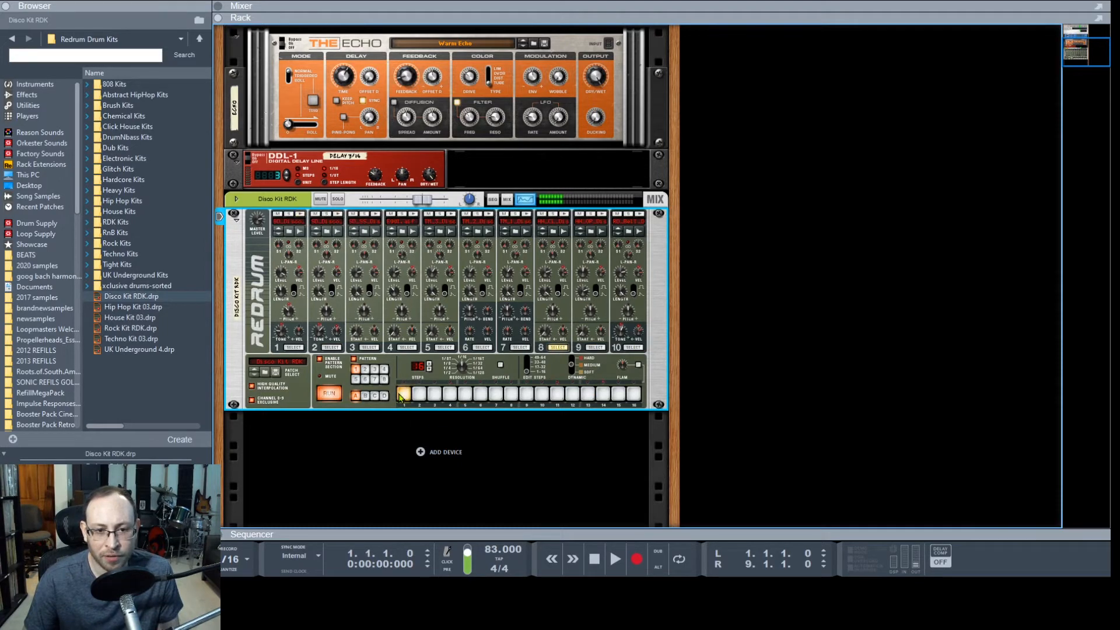
pyautogui.click(435, 394)
pyautogui.click(469, 398)
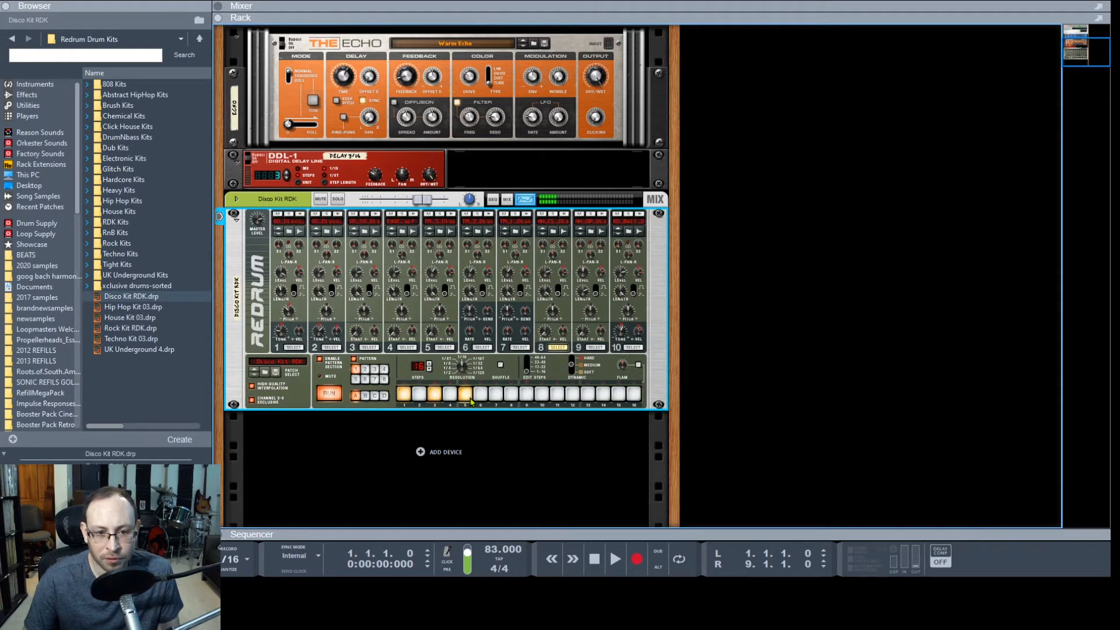
pyautogui.click(500, 397)
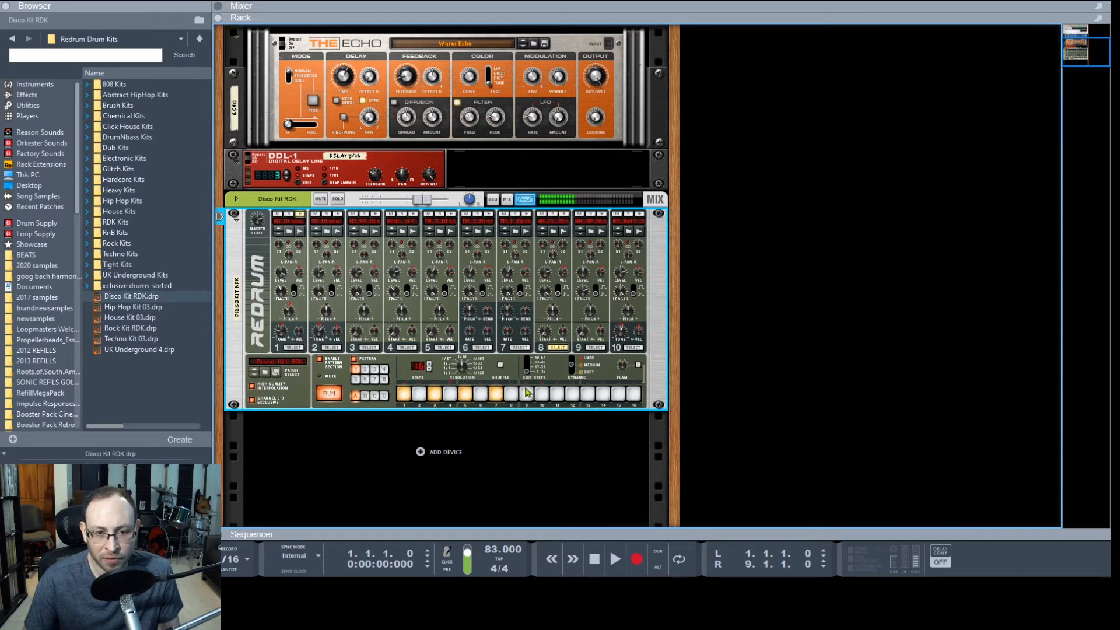
pyautogui.click(526, 395)
pyautogui.click(557, 395)
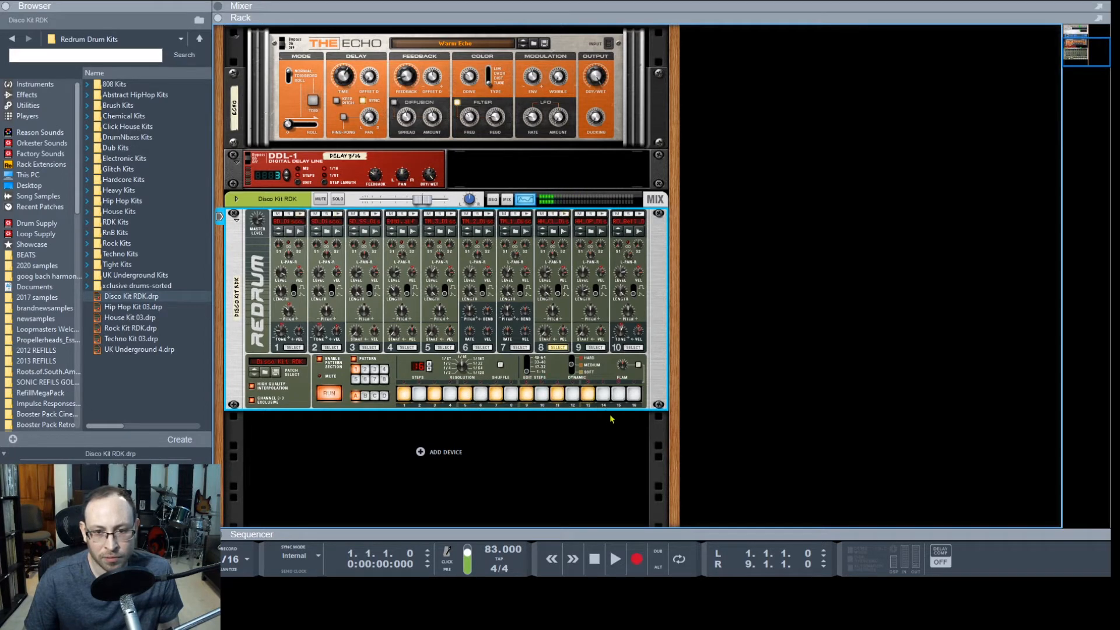
pyautogui.click(595, 347)
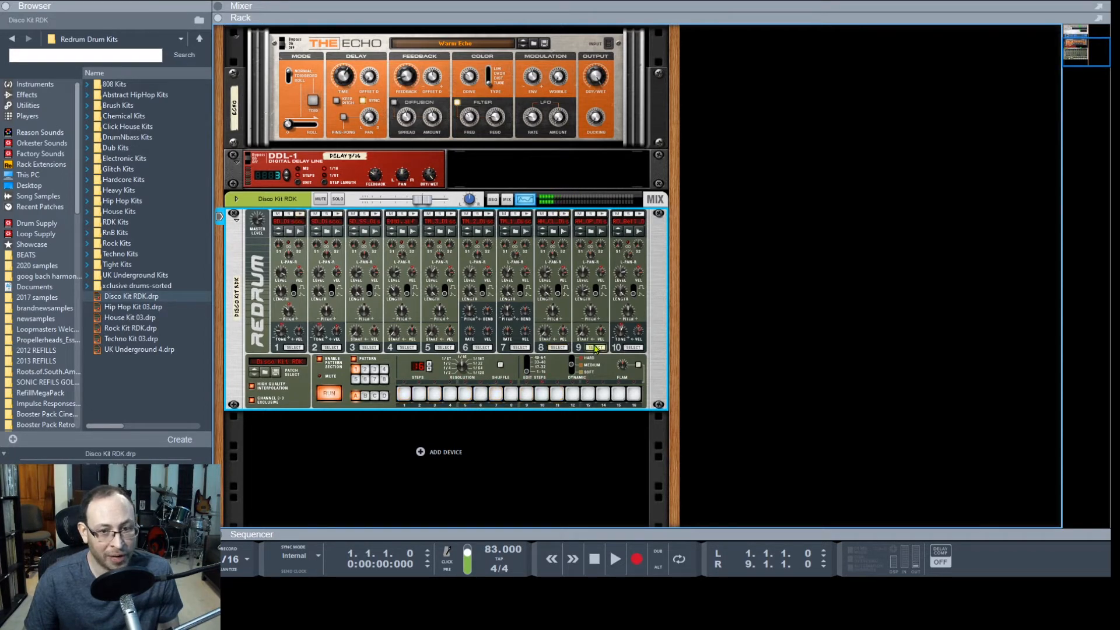
pyautogui.click(619, 395)
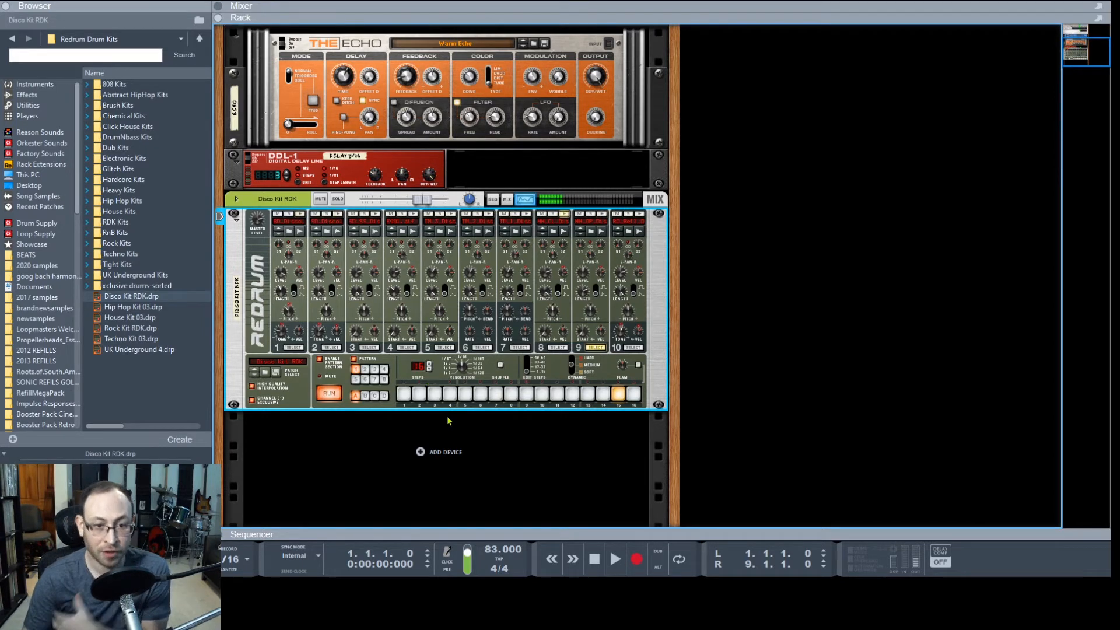
# Set the Redrum pattern length to 64 steps.
pyautogui.press('F7')
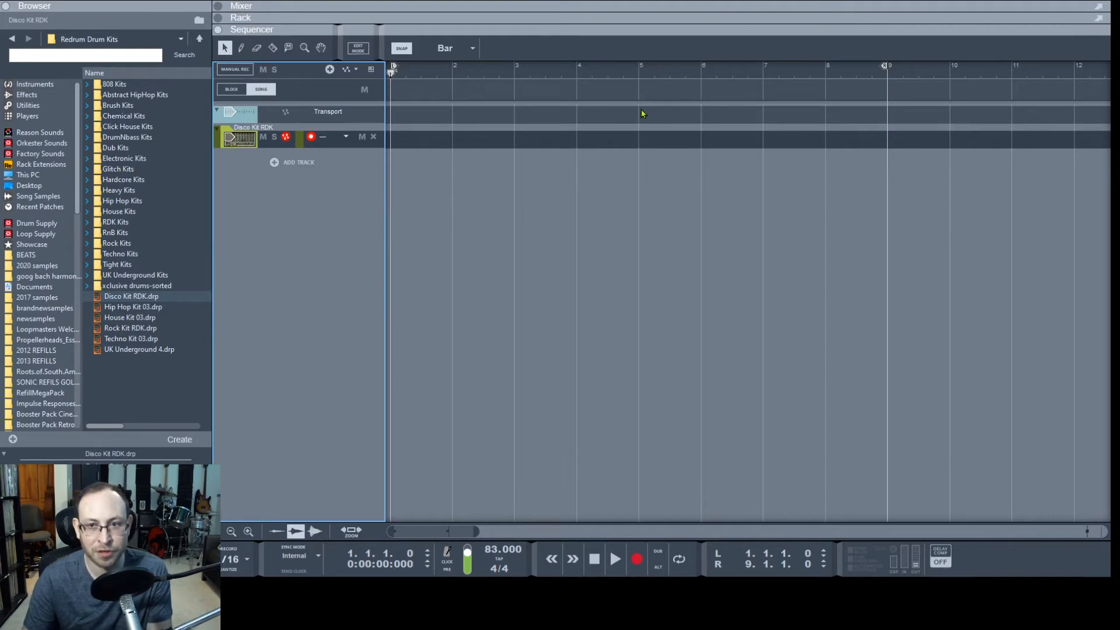
pyautogui.press('F6')
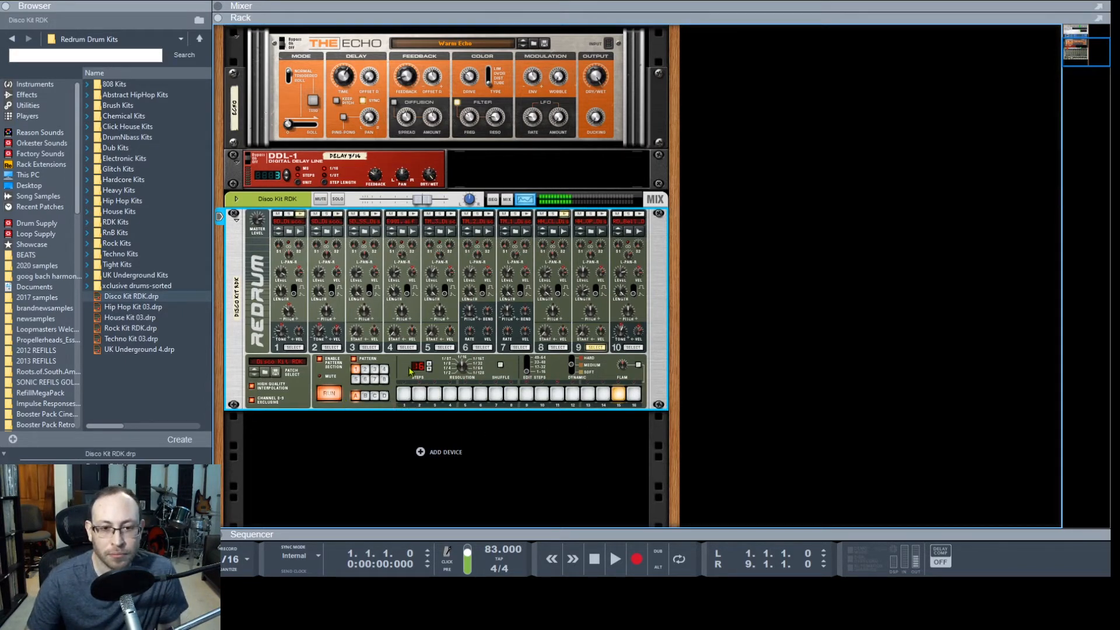
pyautogui.click(429, 364)
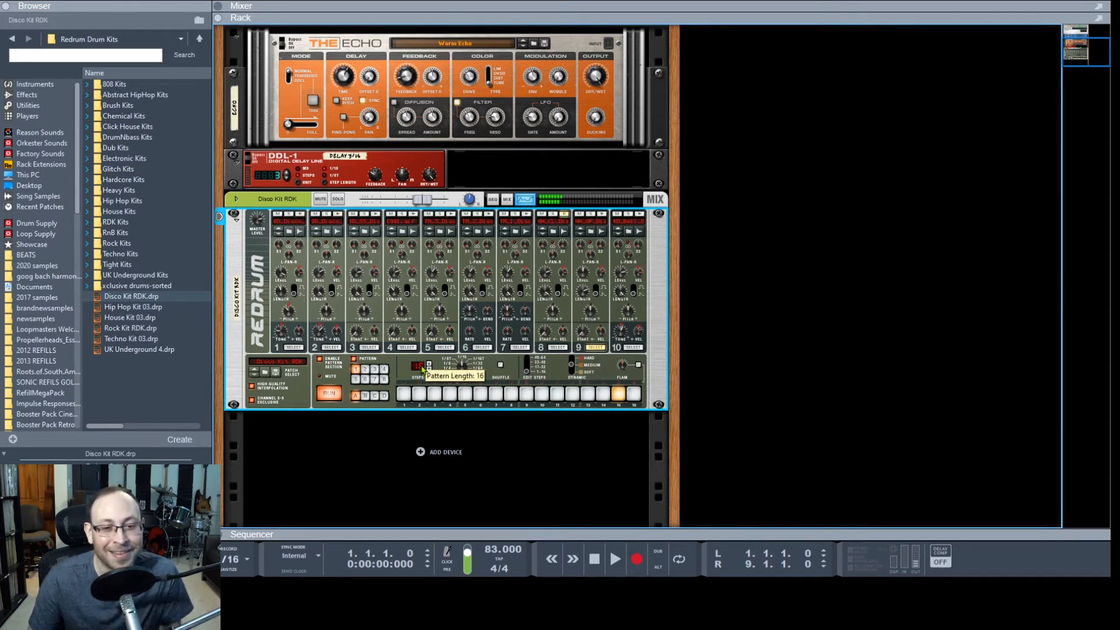
pyautogui.moveTo(417, 369)
pyautogui.mouseDown()
pyautogui.moveTo(448, 357)
pyautogui.moveTo(436, 363)
pyautogui.mouseUp()
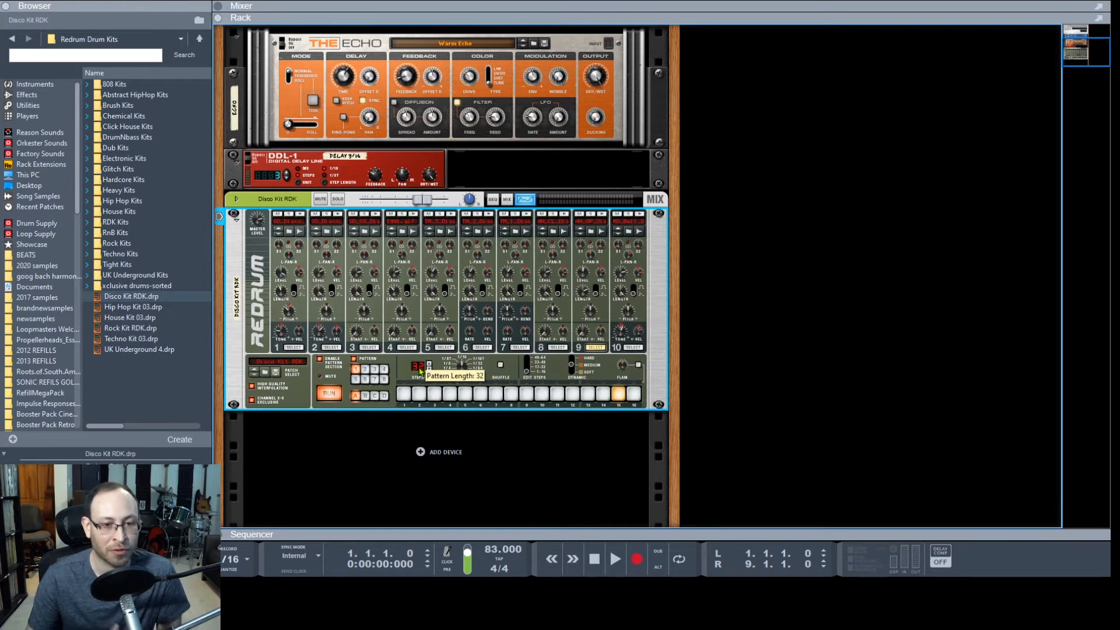
pyautogui.moveTo(421, 371); pyautogui.dragTo(594, 182)
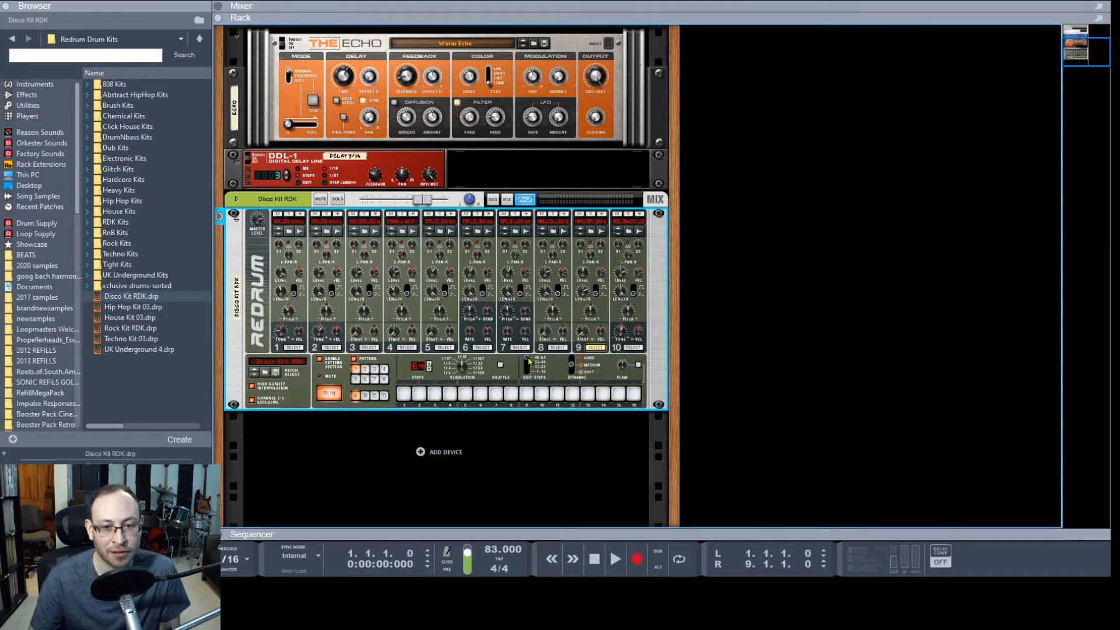
# Repeat drum 1's bank 1–16 hits in the 17–32 step bank, at positions 1, 4, 7 and 11.
pyautogui.moveTo(530, 362); pyautogui.dragTo(533, 380)
pyautogui.click(293, 348)
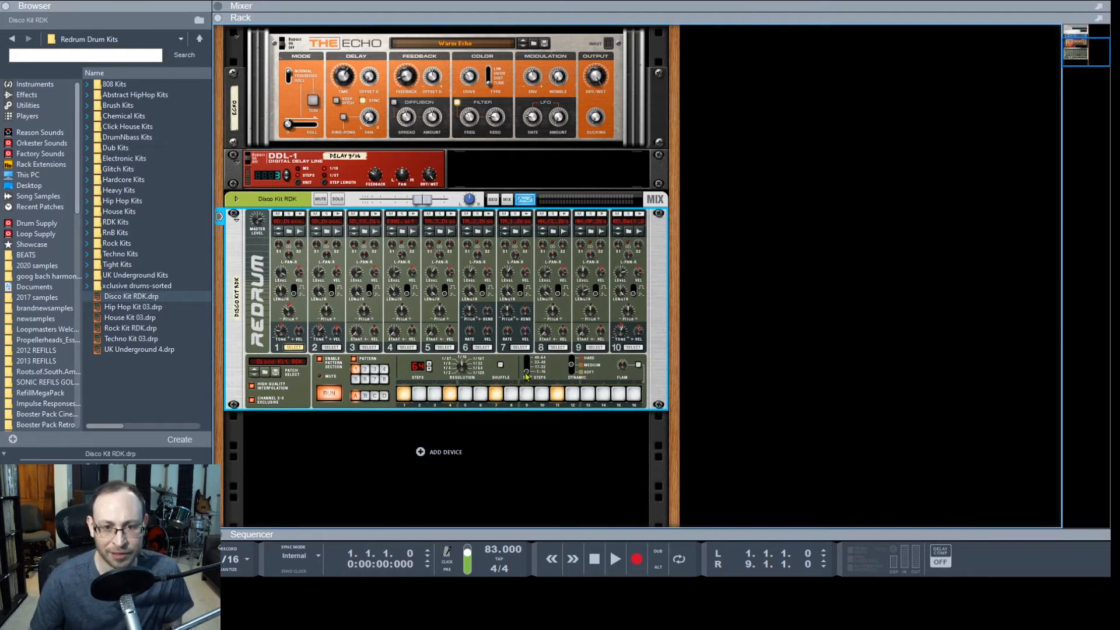
pyautogui.moveTo(526, 373); pyautogui.dragTo(526, 367)
pyautogui.click(408, 395)
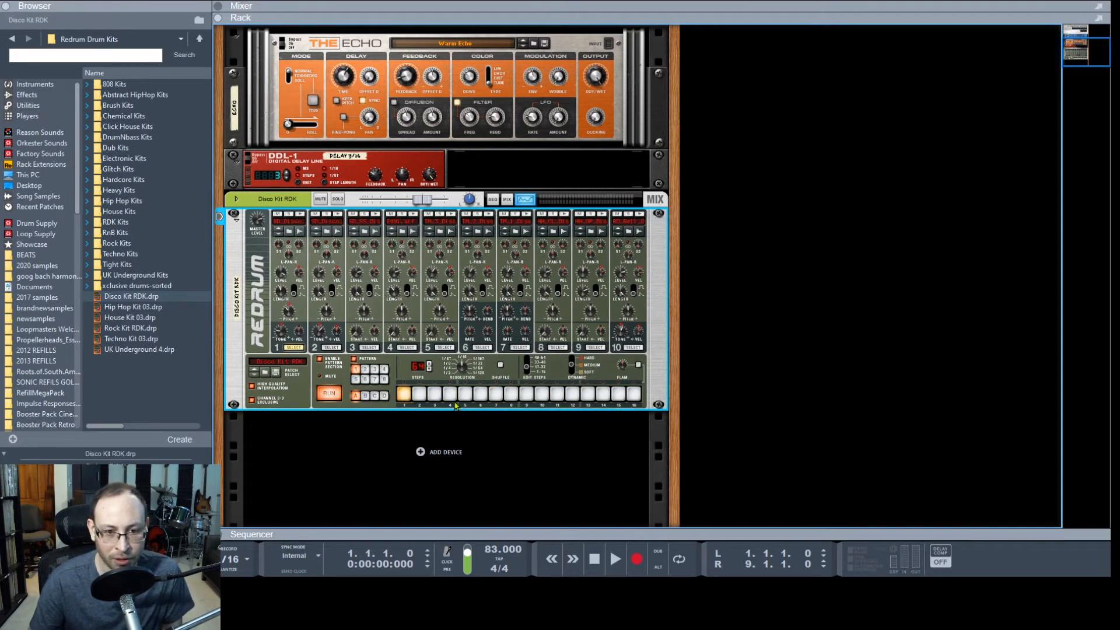
pyautogui.click(450, 394)
pyautogui.click(496, 394)
pyautogui.click(557, 394)
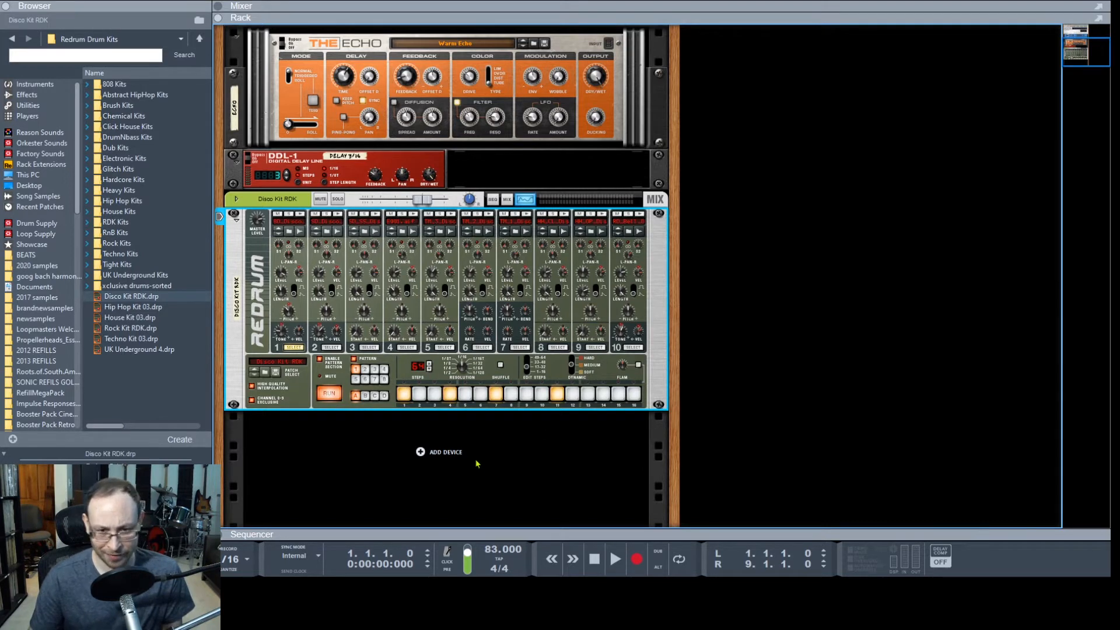
# Repeat drum 1's hits in the 33–48 step bank, at positions 1, 4, 7 and 11.
pyautogui.moveTo(526, 368); pyautogui.dragTo(526, 357)
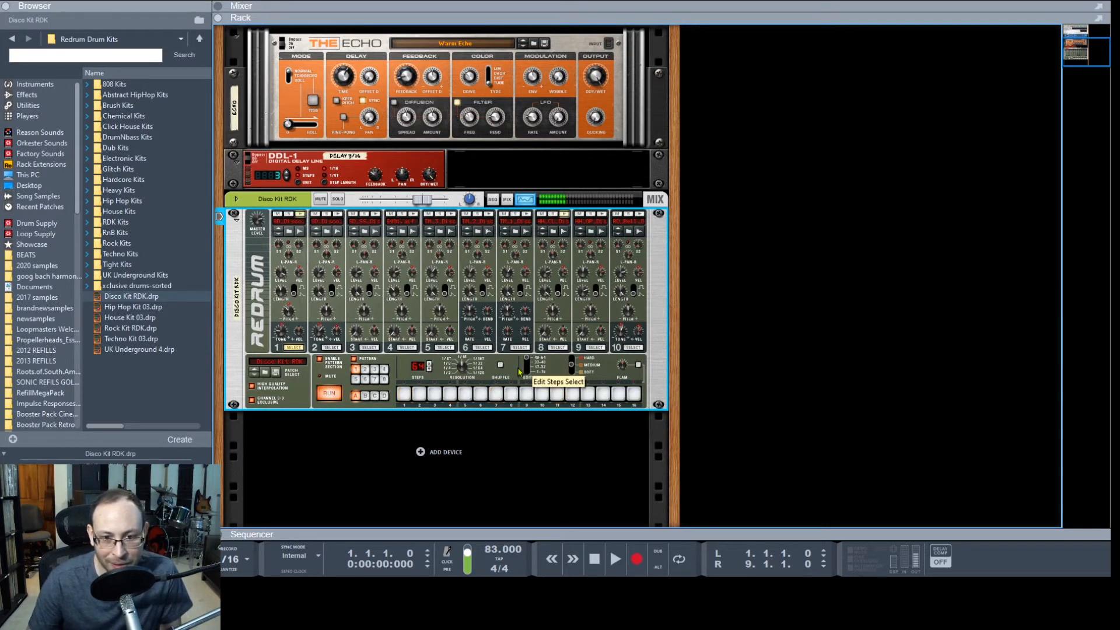
pyautogui.click(529, 363)
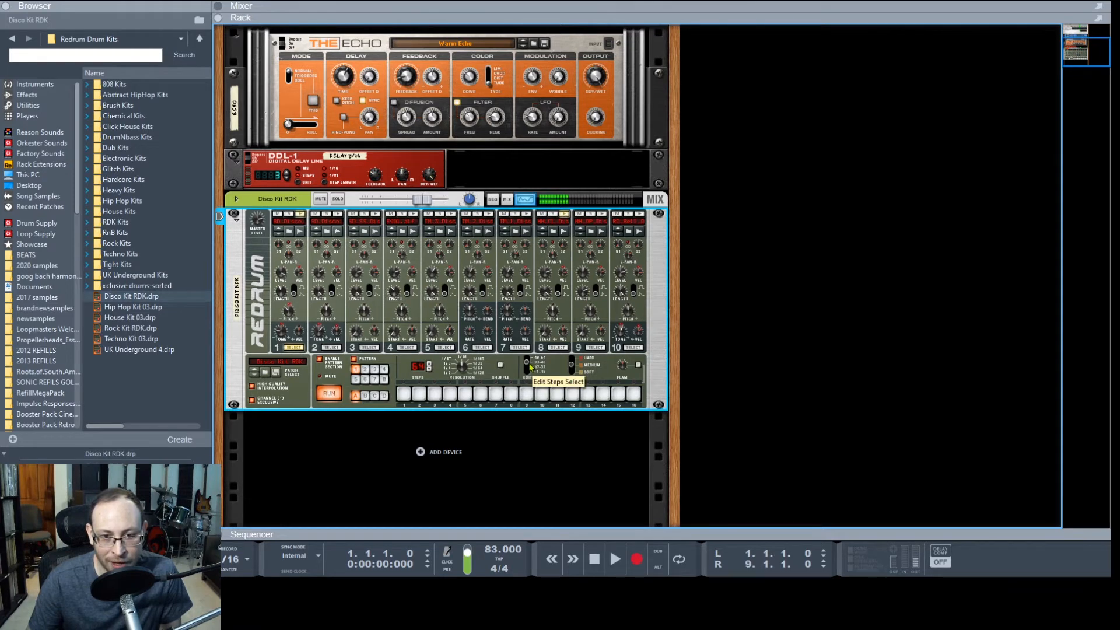
pyautogui.click(528, 372)
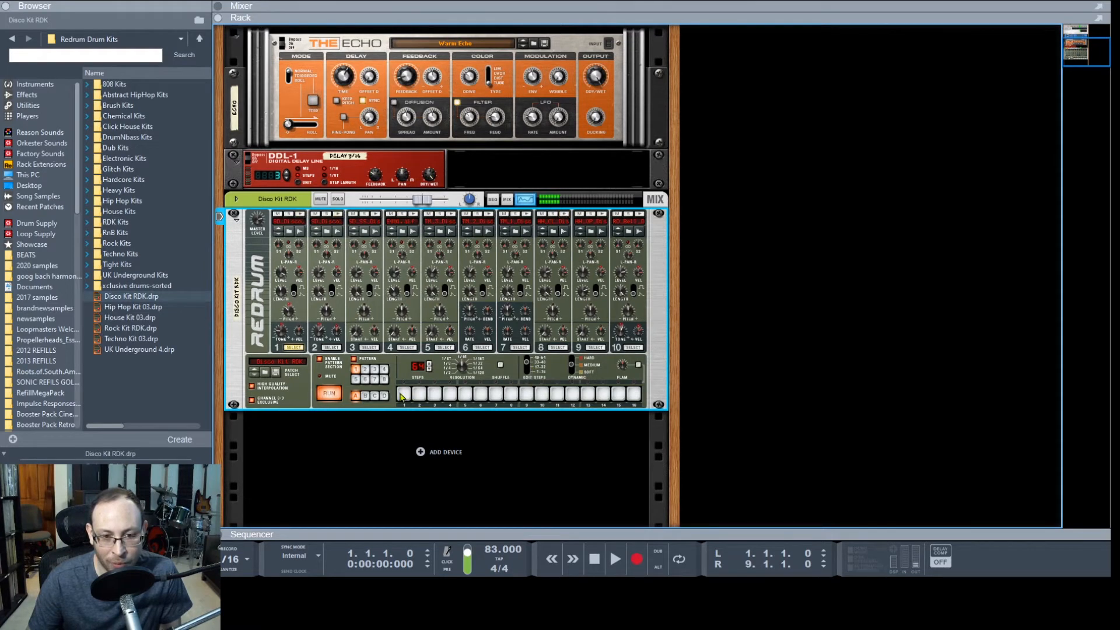
pyautogui.click(555, 395)
# Program drum 1 in the 49–64 step bank at positions 1, 4, 7 and 11.
pyautogui.click(527, 359)
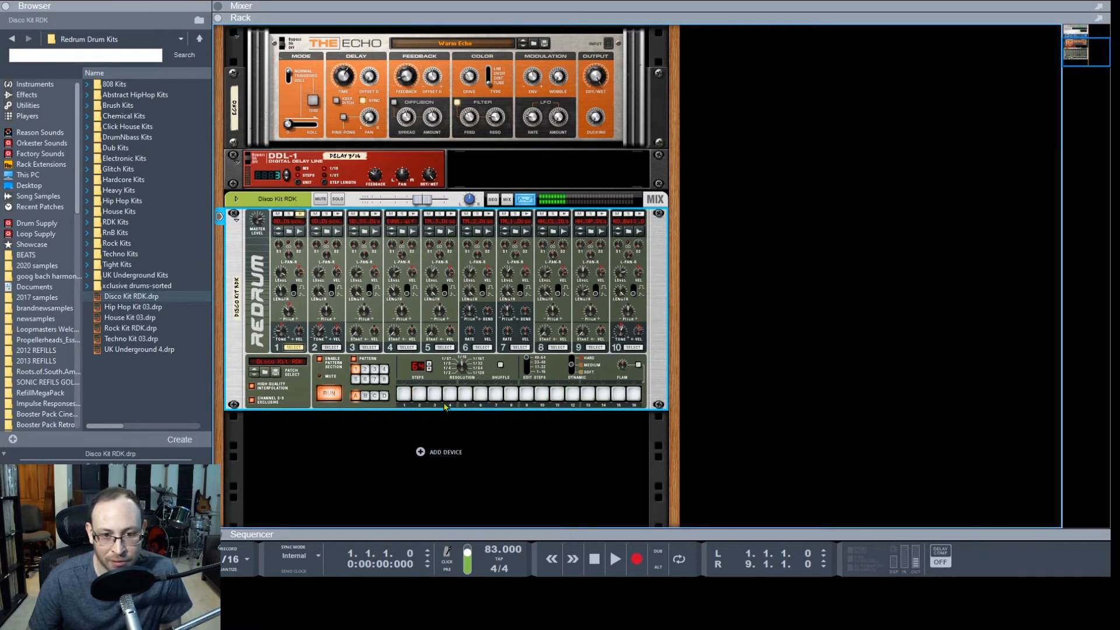
pyautogui.click(404, 394)
pyautogui.click(449, 394)
pyautogui.click(495, 394)
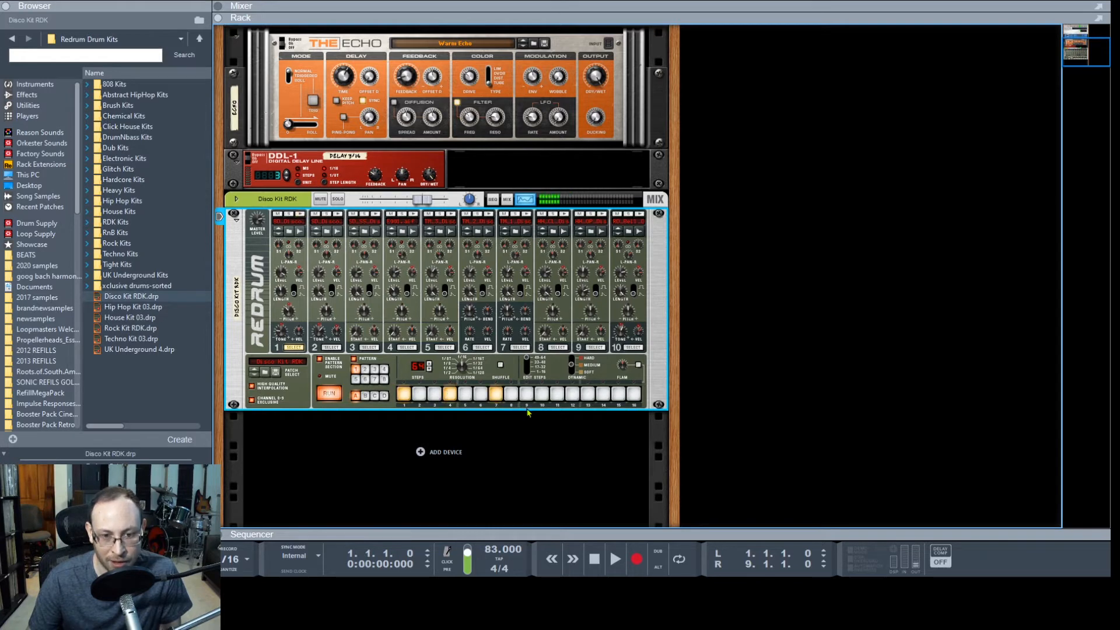
pyautogui.click(557, 395)
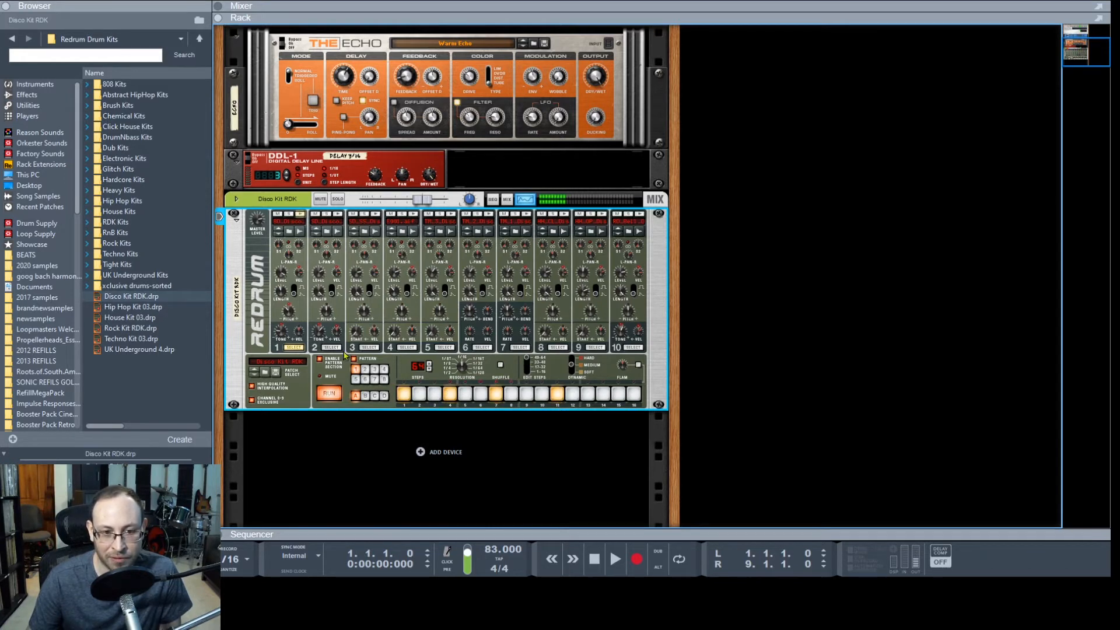
# Program drum 2 at positions 5 and 13 in each of the 17–32, 33–48 and 49–64 step banks.
pyautogui.click(527, 367)
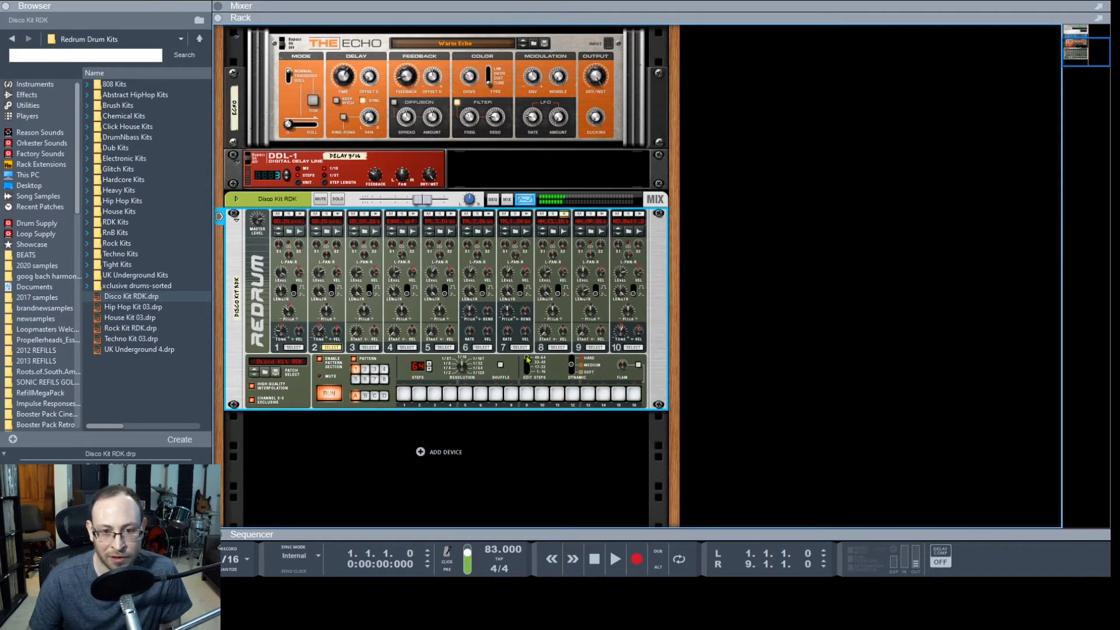
pyautogui.click(465, 394)
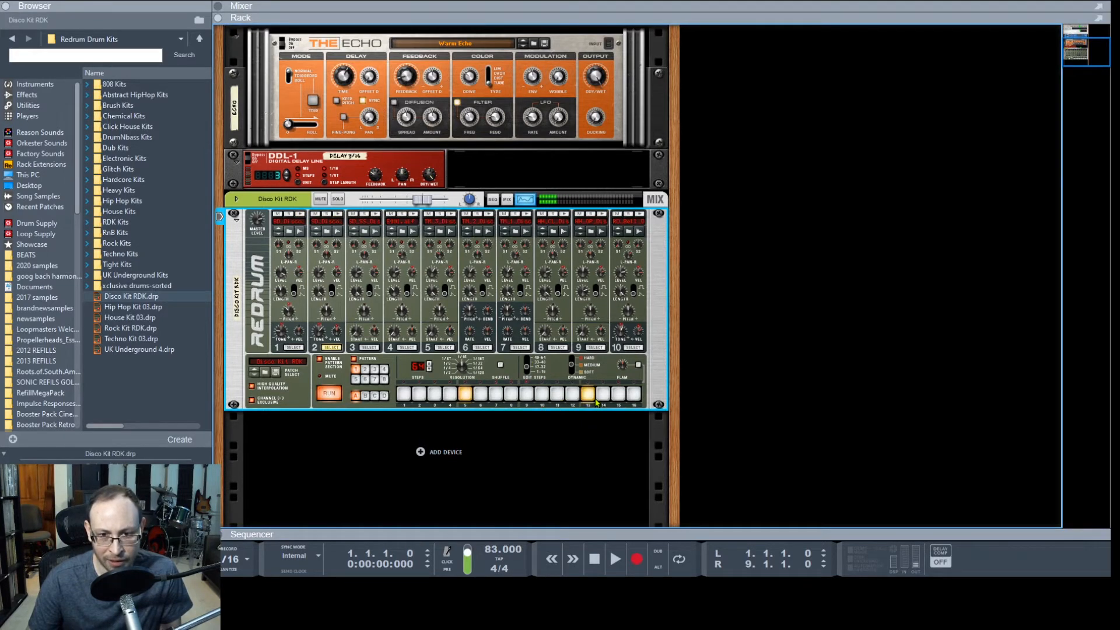
pyautogui.click(524, 367)
pyautogui.click(465, 394)
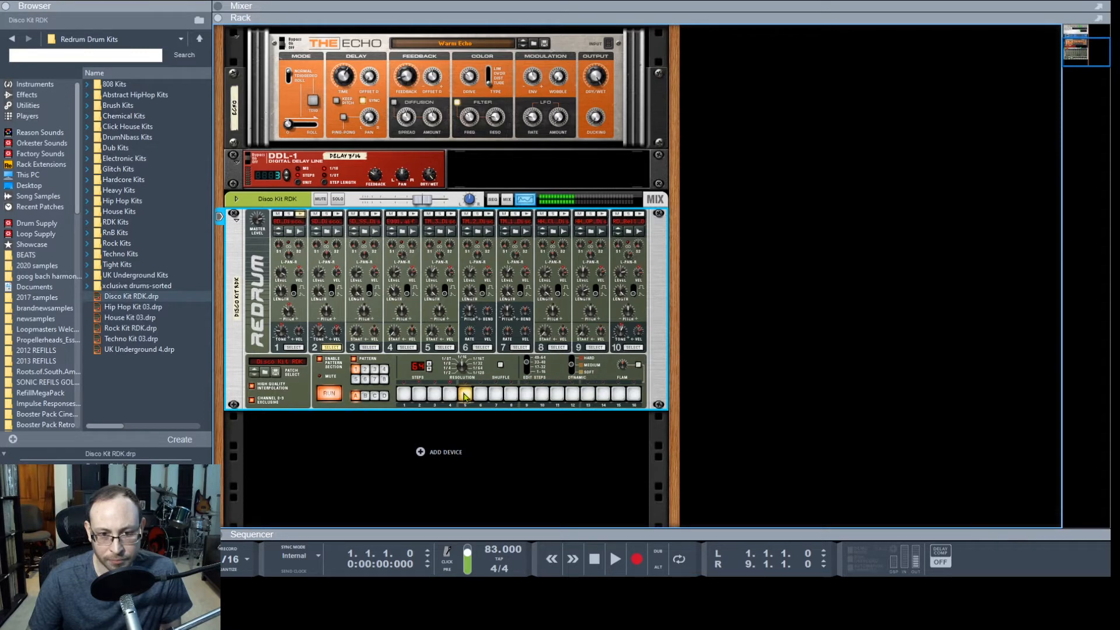
pyautogui.click(589, 394)
pyautogui.click(526, 360)
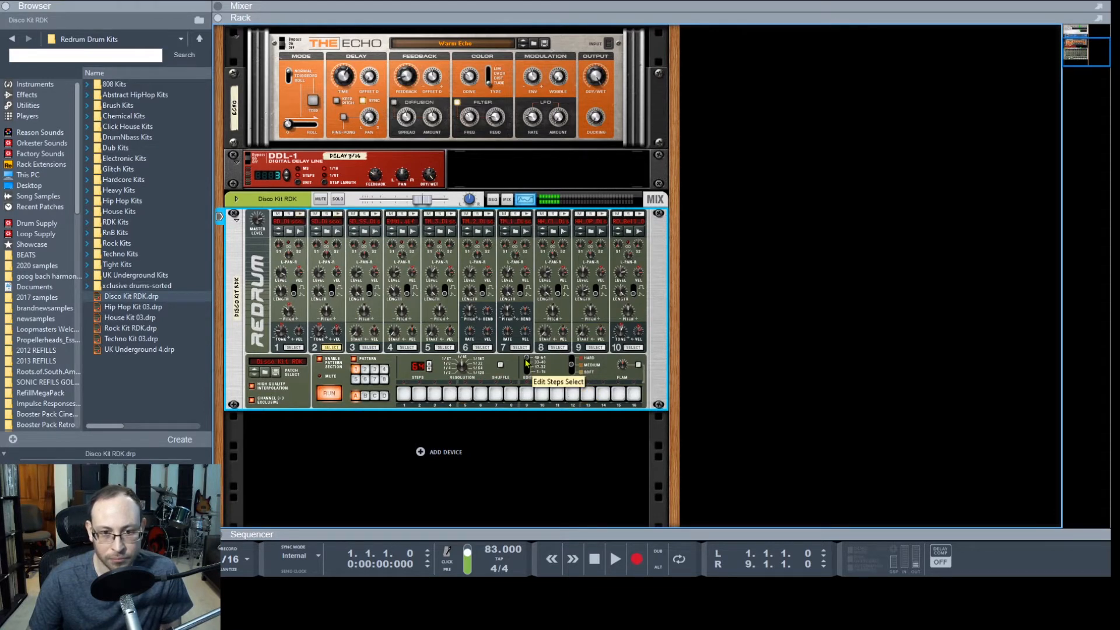
pyautogui.click(464, 394)
pyautogui.click(588, 394)
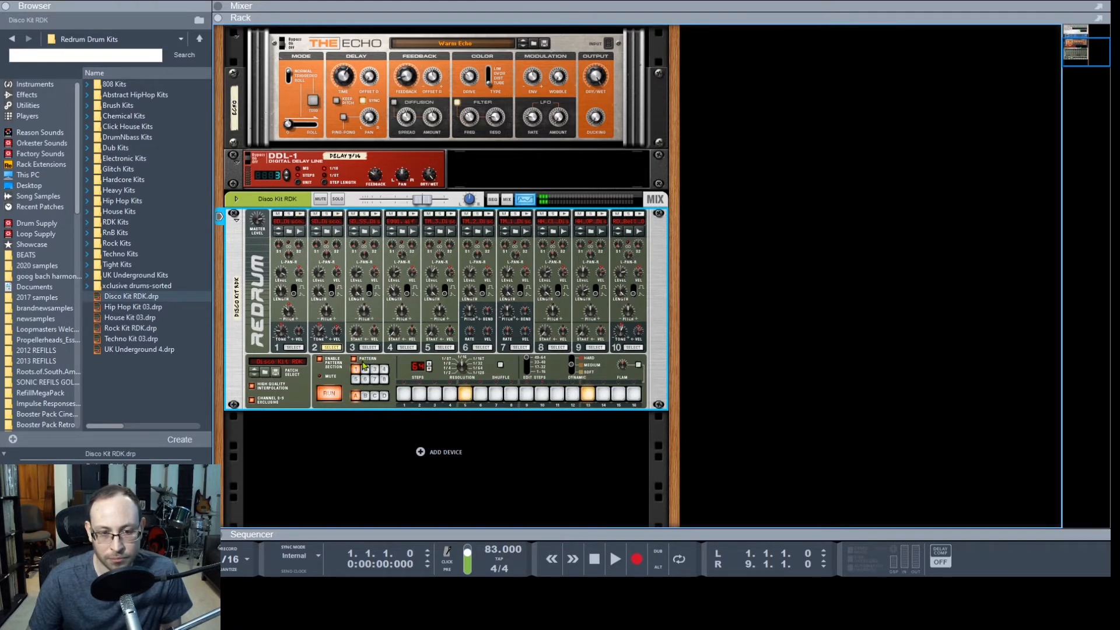
# Add extra drum 1 hits at position 16 of the 1–16 step bank and position 14 of the 17–32 bank.
pyautogui.click(298, 347)
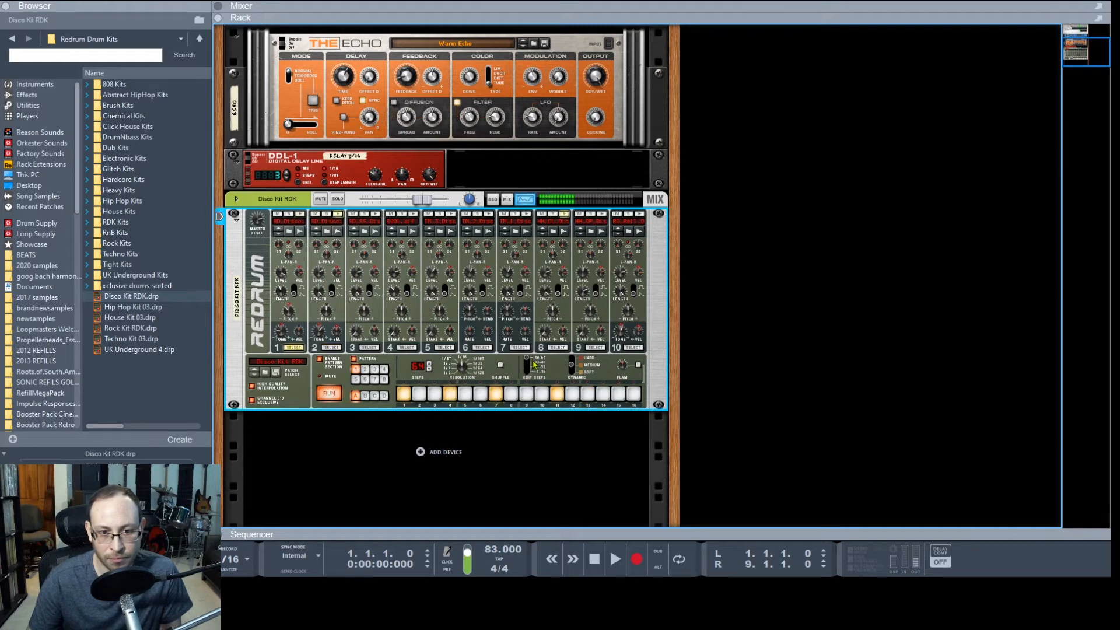
pyautogui.moveTo(529, 362); pyautogui.dragTo(529, 373)
pyautogui.click(634, 394)
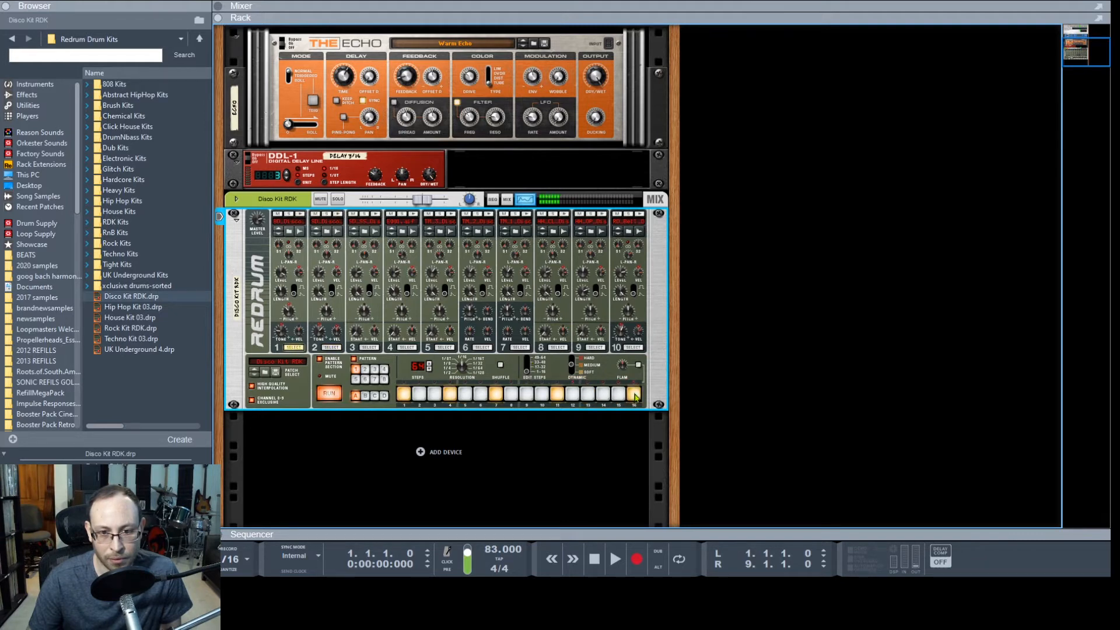
pyautogui.click(527, 368)
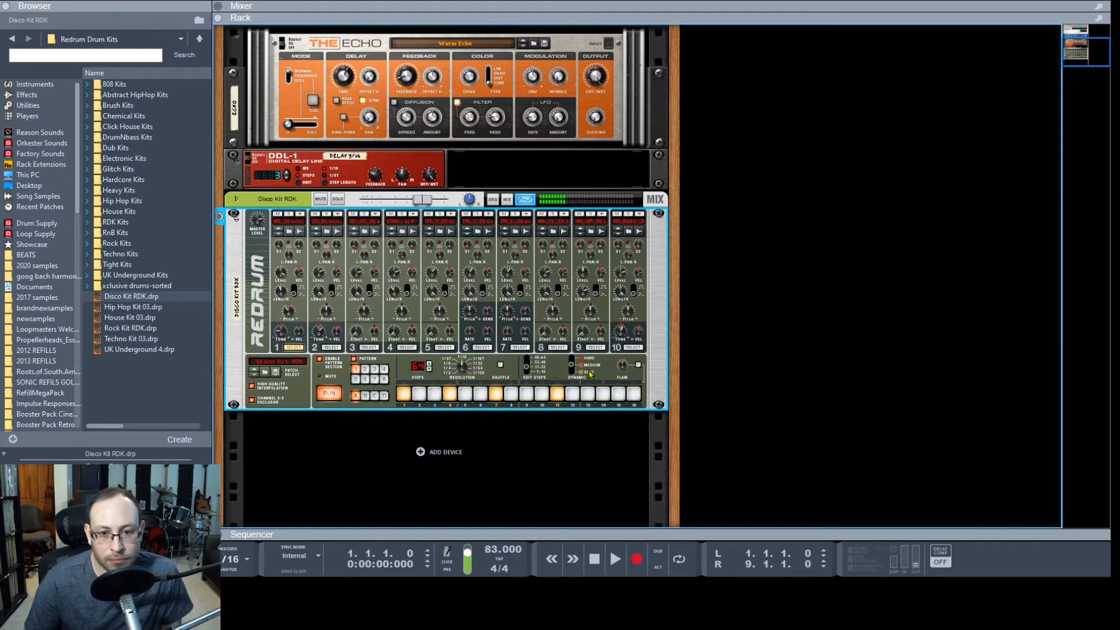
pyautogui.click(604, 395)
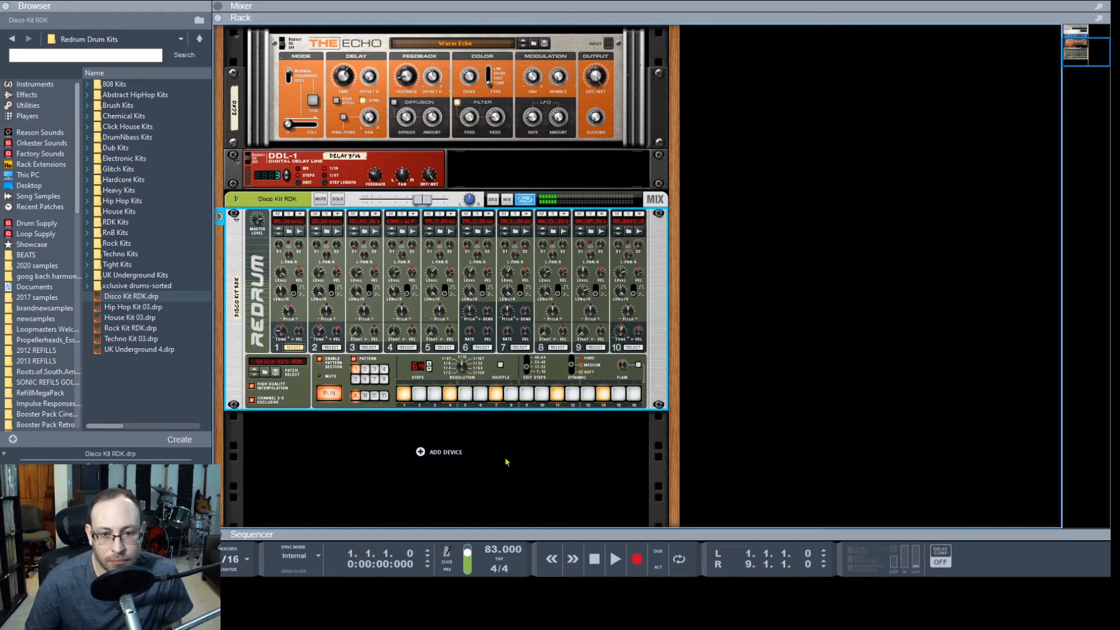
# Add extra drum 1 hits at position 16 of the 33–48 step bank and position 14 of the 49–64 bank.
pyautogui.click(331, 348)
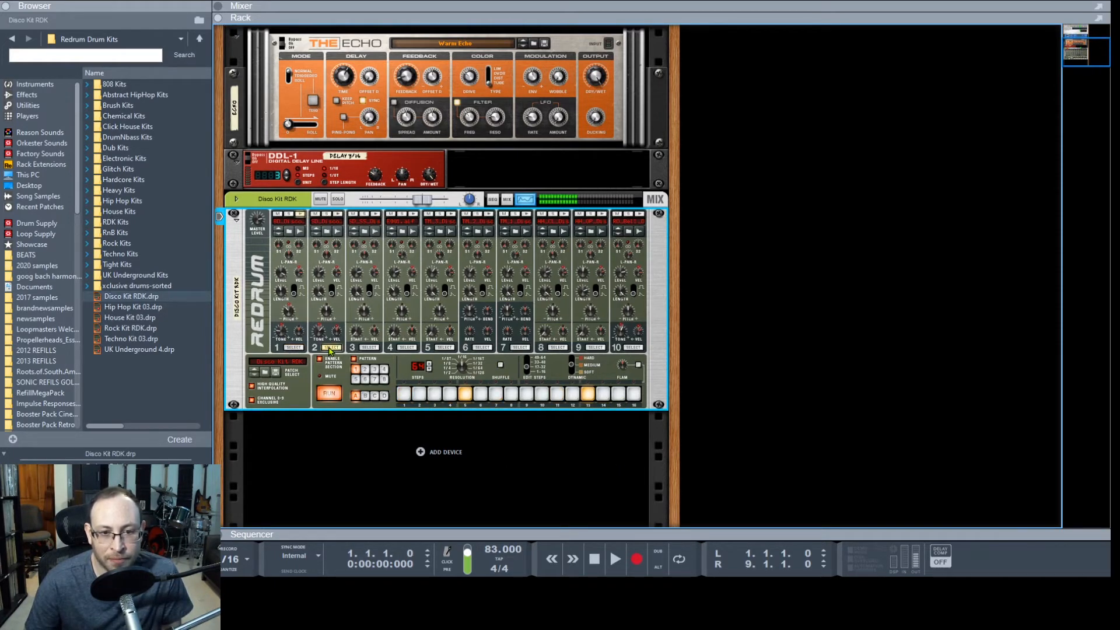
pyautogui.click(294, 348)
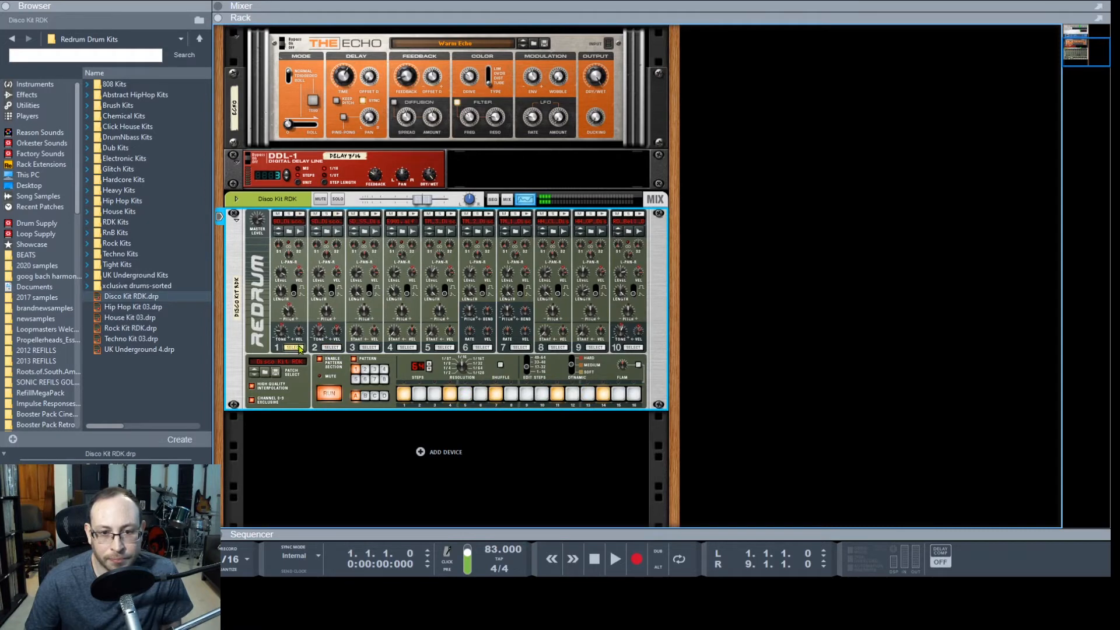
pyautogui.click(528, 369)
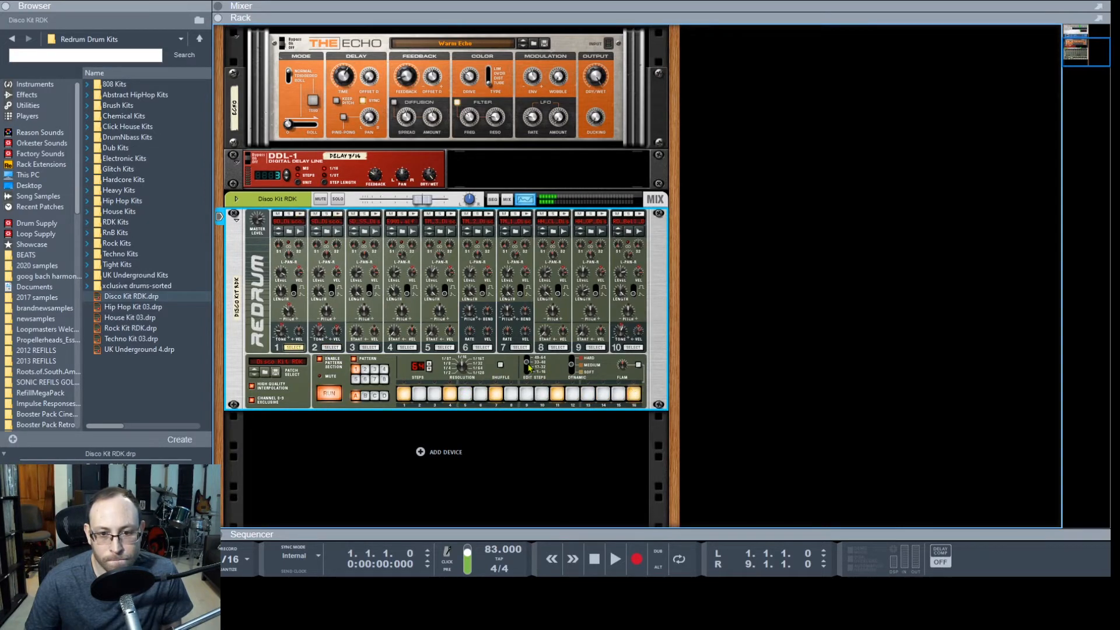
pyautogui.click(529, 369)
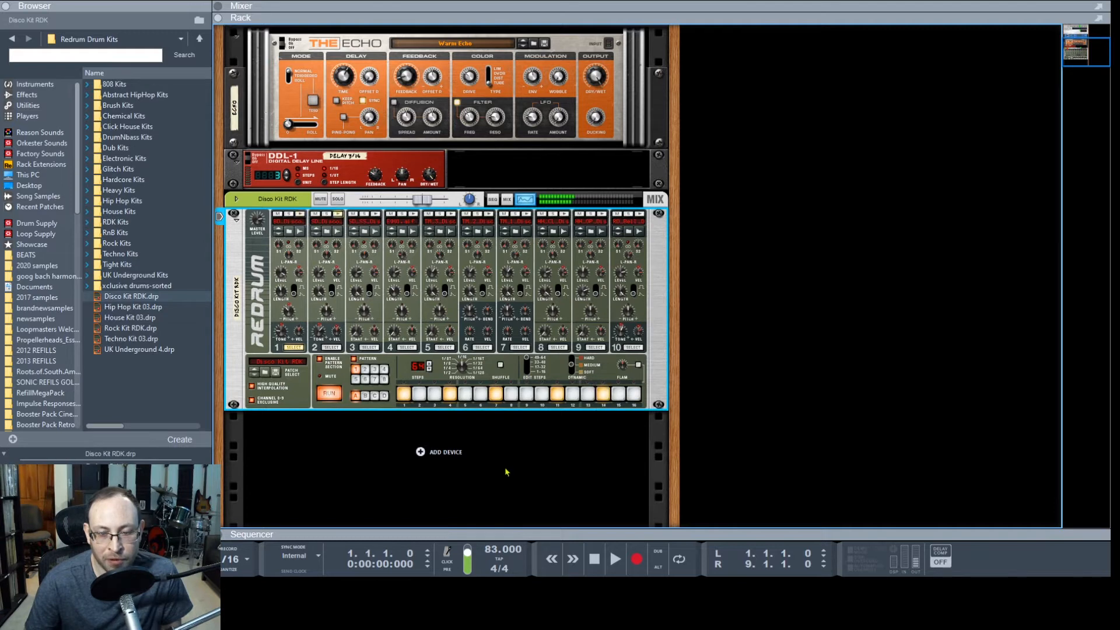
# In the 17–32 step bank, program drum 8 on the odd positions from 1 to 13 and drum 9 on position 15.
pyautogui.click(555, 348)
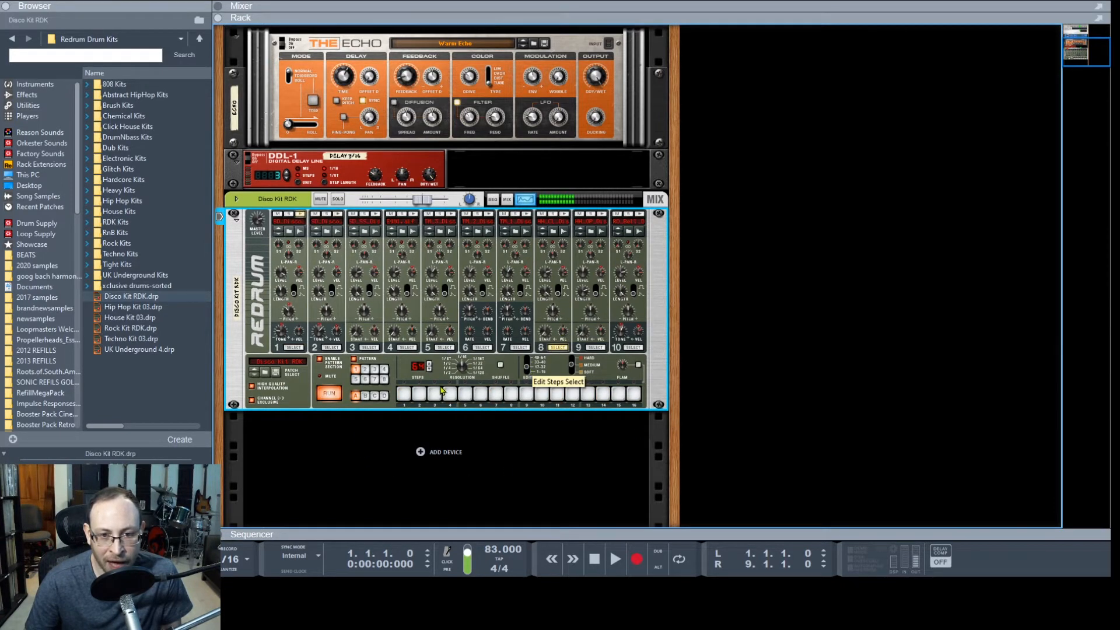
pyautogui.click(403, 394)
pyautogui.click(434, 395)
pyautogui.click(465, 395)
pyautogui.click(495, 395)
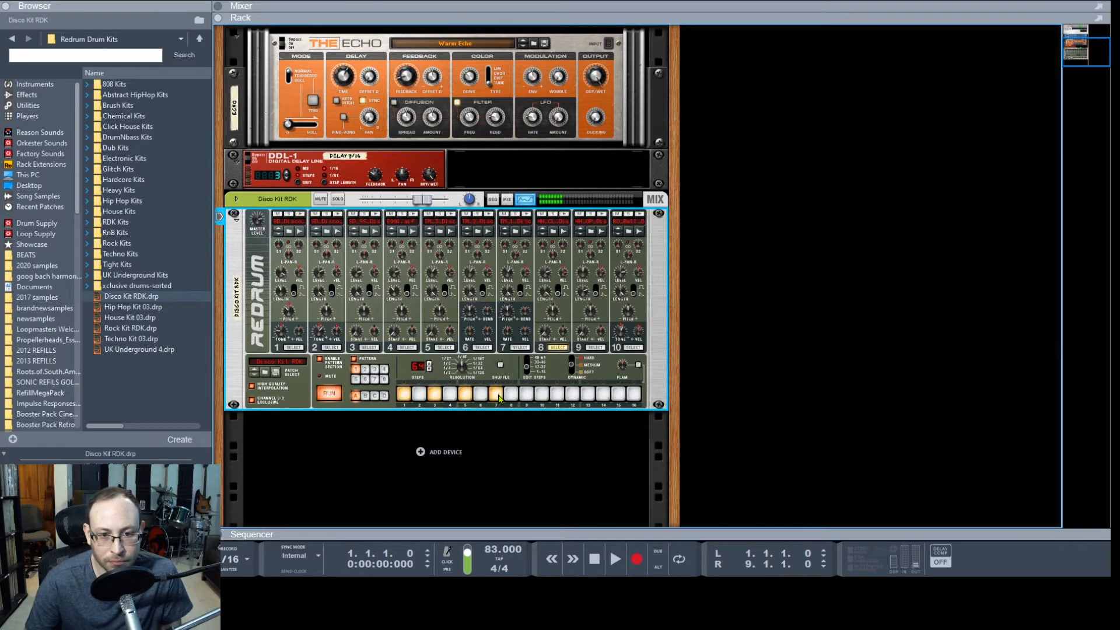
pyautogui.click(527, 395)
pyautogui.click(557, 396)
pyautogui.click(589, 397)
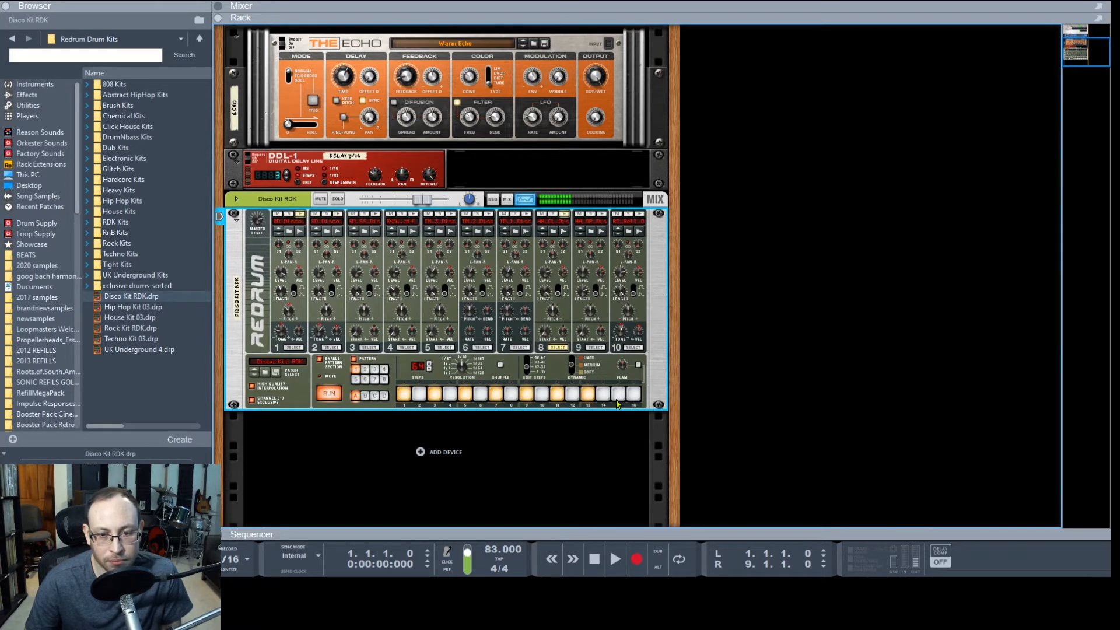
pyautogui.click(594, 347)
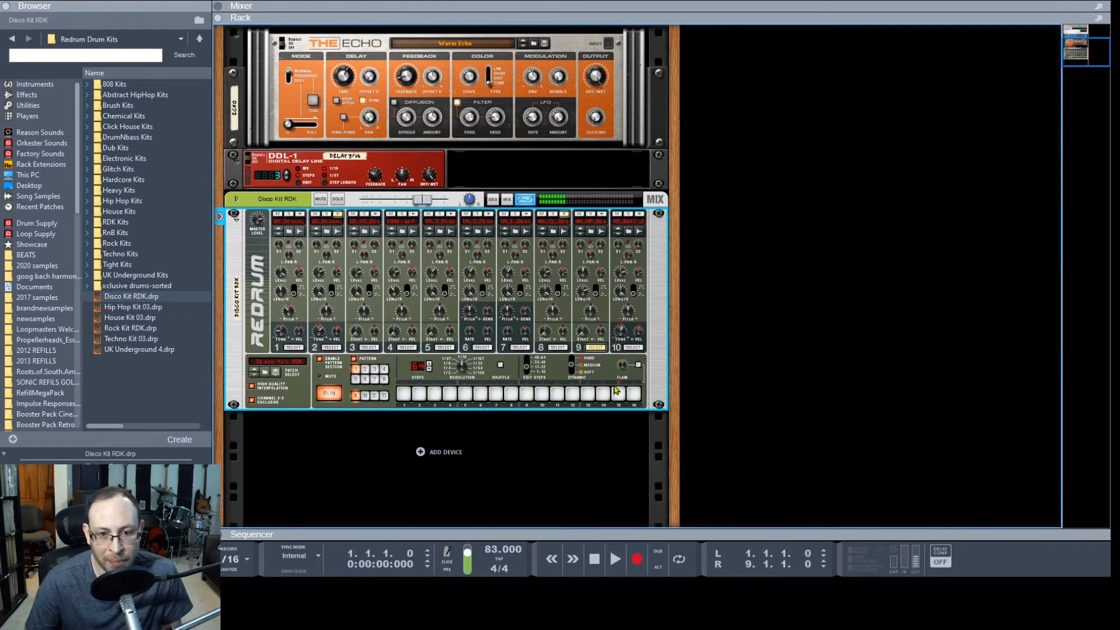
pyautogui.click(616, 395)
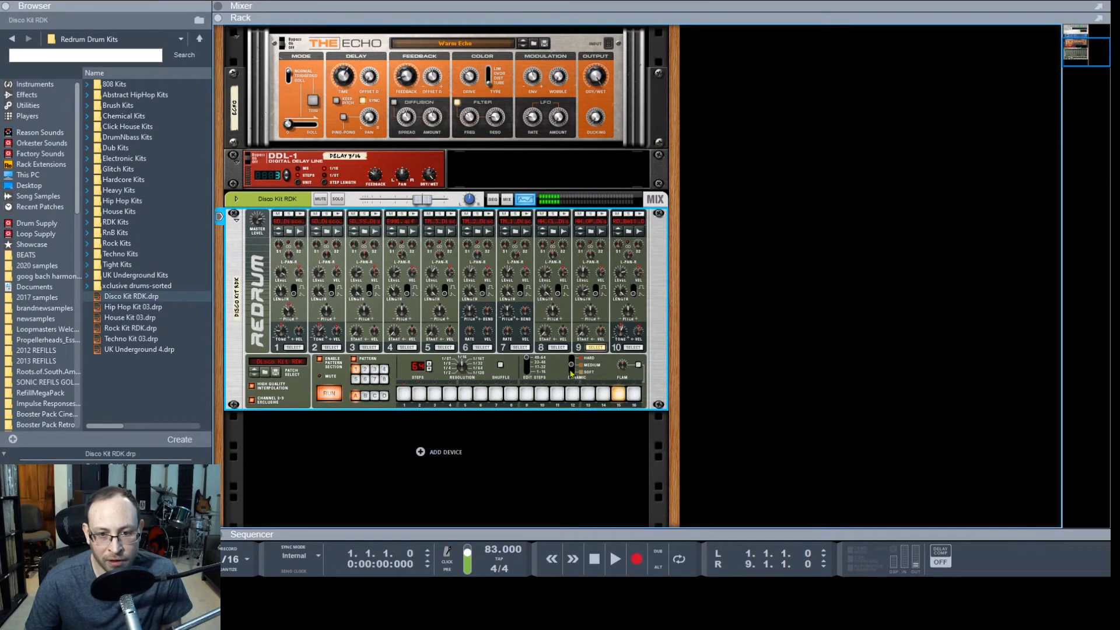
# Program drum 8 on all odd positions from 1 to 15 in the 33–48 step bank.
pyautogui.click(565, 348)
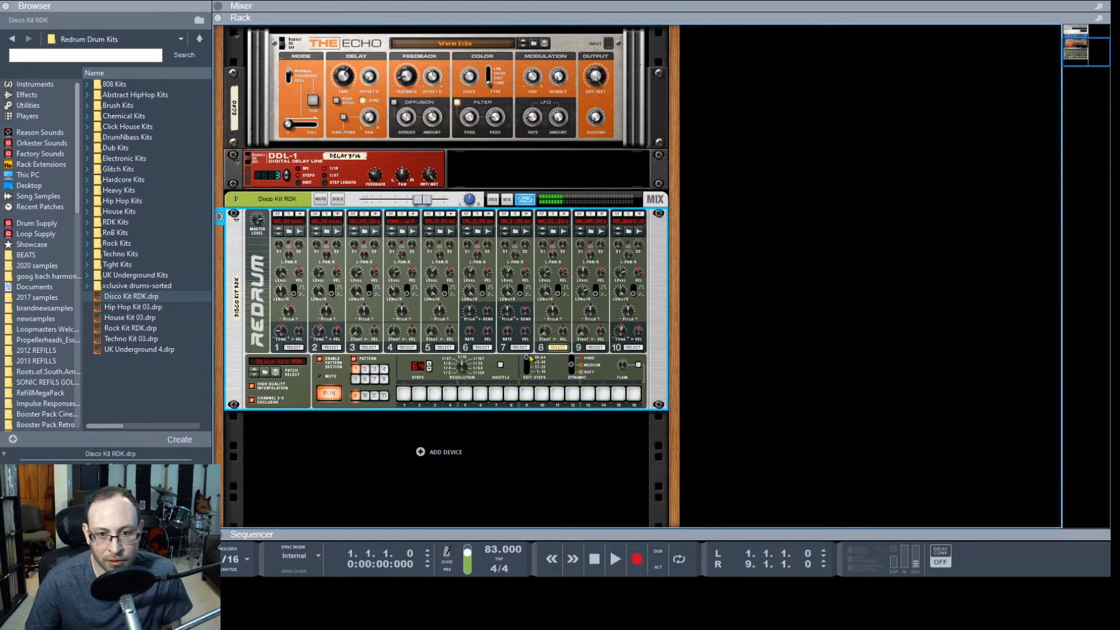
pyautogui.click(406, 395)
pyautogui.click(435, 394)
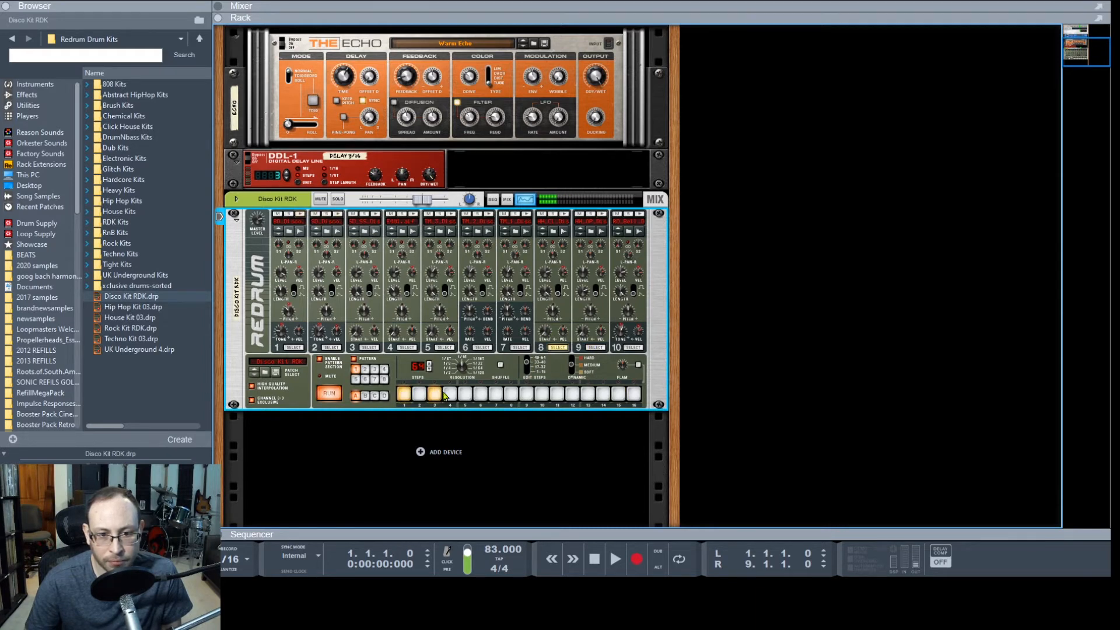
pyautogui.click(465, 394)
pyautogui.click(496, 395)
pyautogui.click(527, 395)
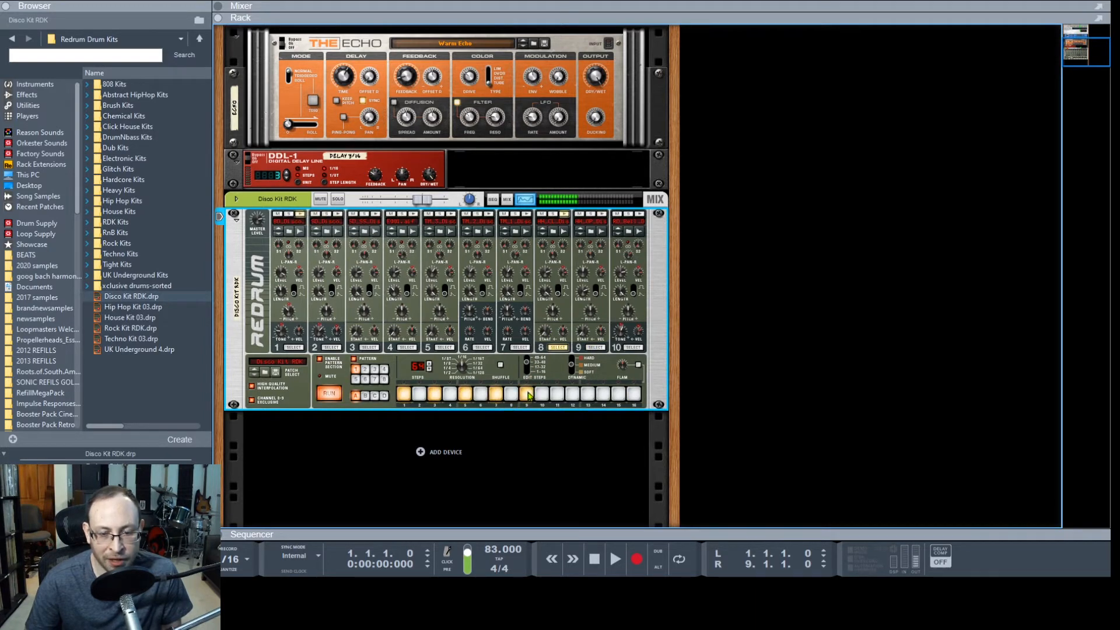
pyautogui.click(559, 395)
pyautogui.click(589, 395)
pyautogui.click(618, 395)
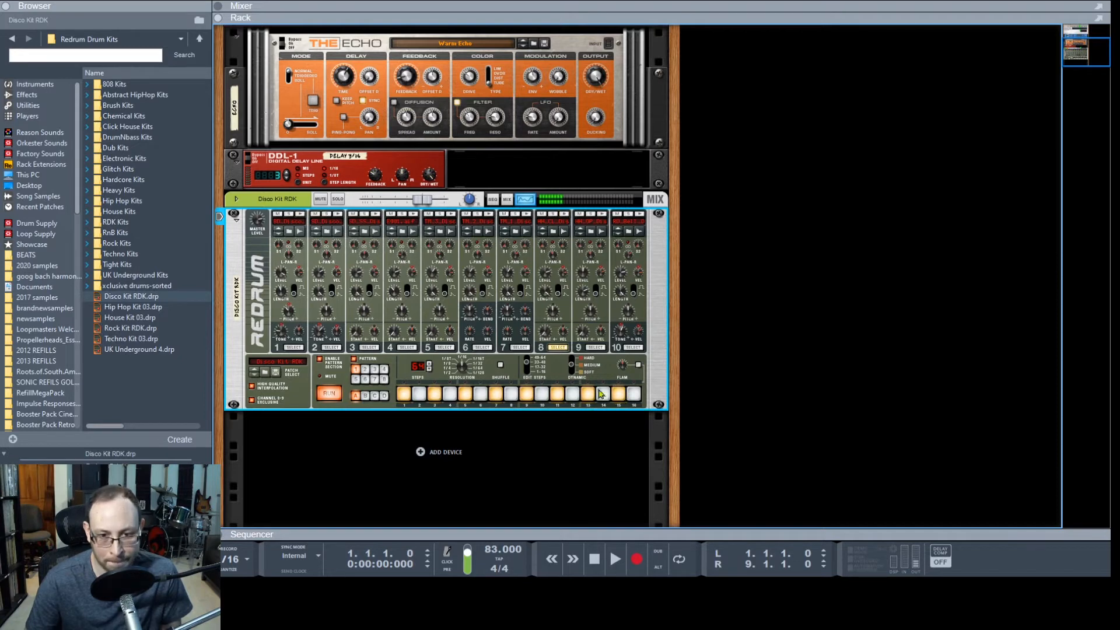
# Program drum 8 in the 49–64 step bank on every odd position from 1 to 15.
pyautogui.click(528, 358)
pyautogui.moveTo(405, 396); pyautogui.dragTo(439, 396)
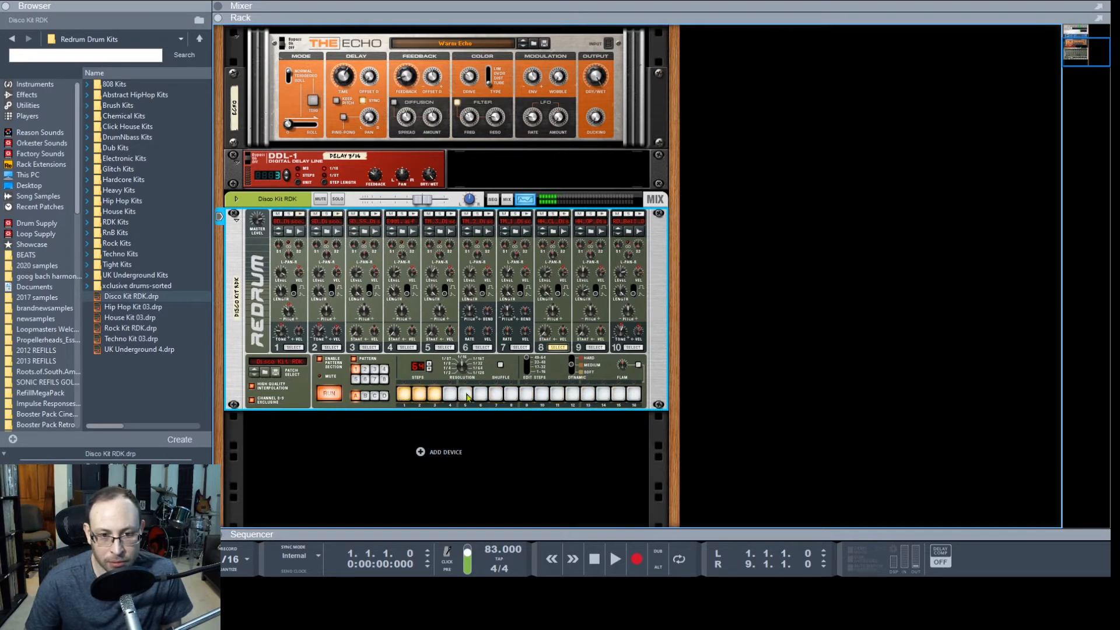
pyautogui.click(467, 395)
pyautogui.click(497, 395)
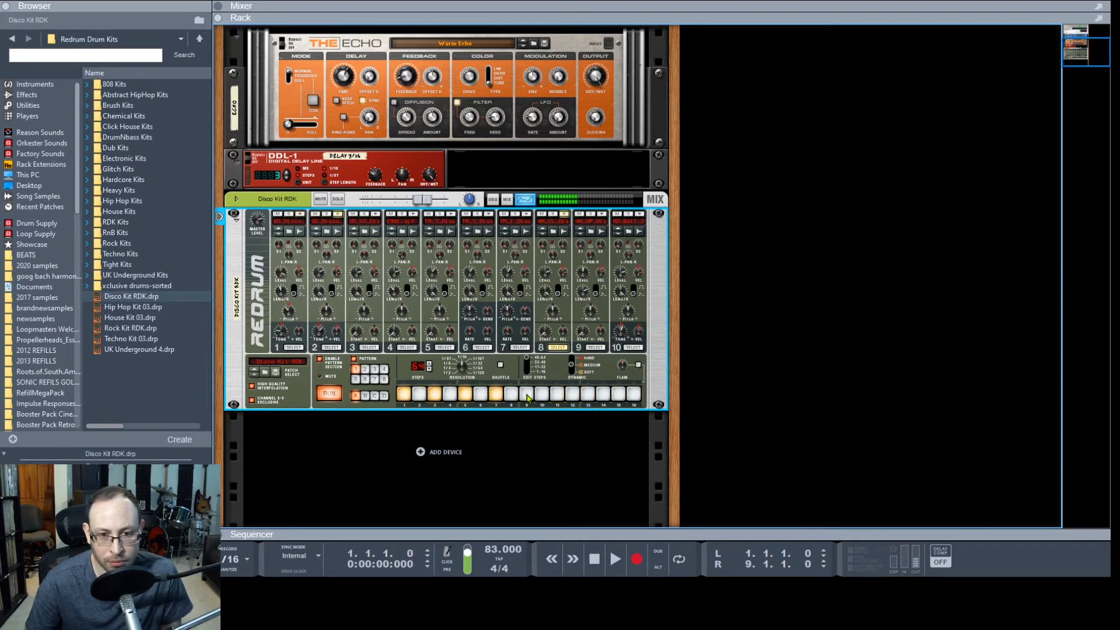
pyautogui.click(527, 395)
pyautogui.click(557, 395)
pyautogui.click(589, 395)
pyautogui.click(618, 395)
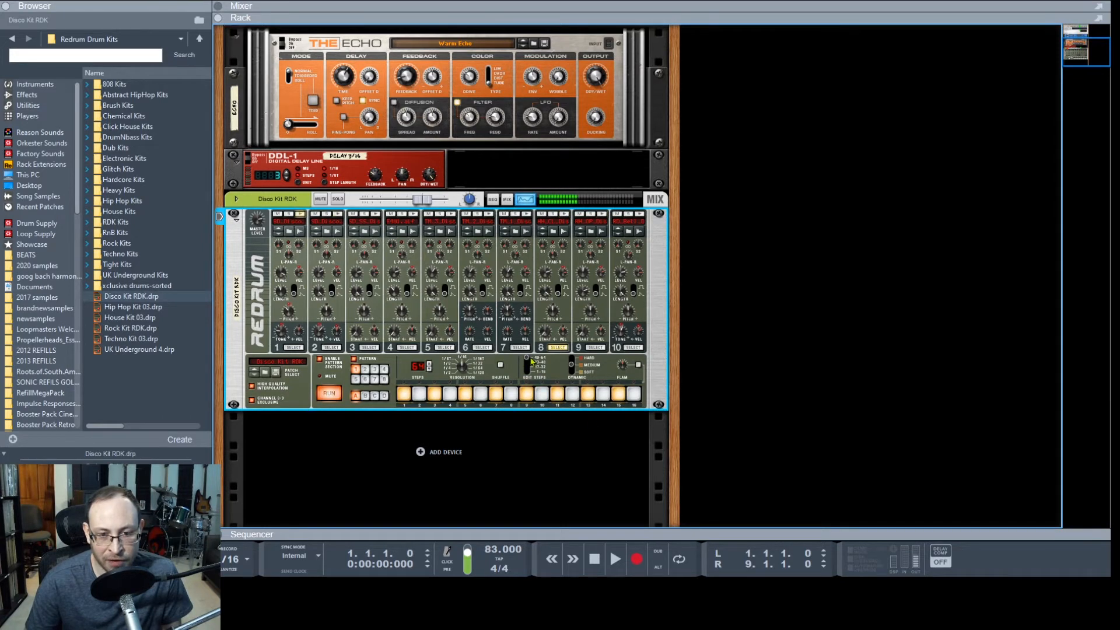
# Review the programmed hits of drum 8 and drum 1 in the earlier step banks.
pyautogui.click(527, 366)
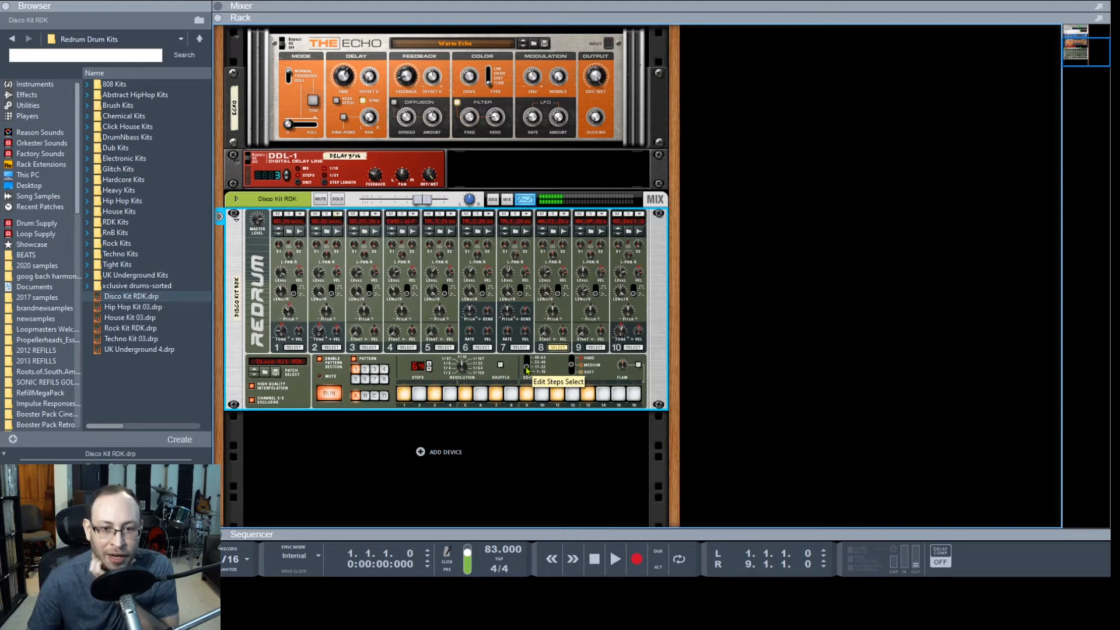
pyautogui.moveTo(527, 370); pyautogui.dragTo(529, 376)
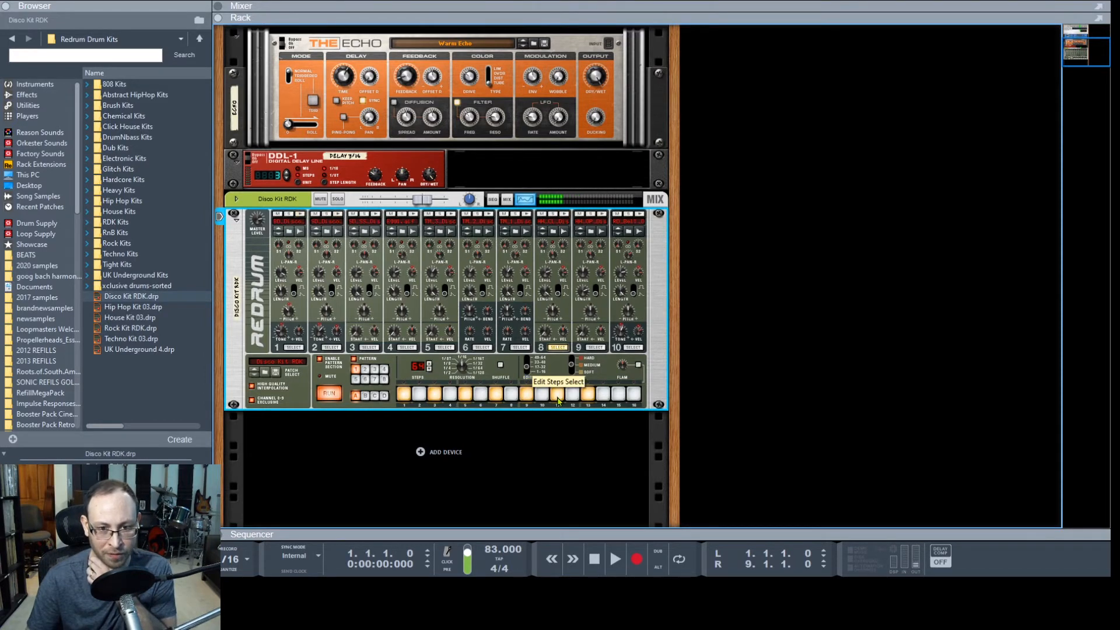
pyautogui.moveTo(527, 376); pyautogui.dragTo(527, 367)
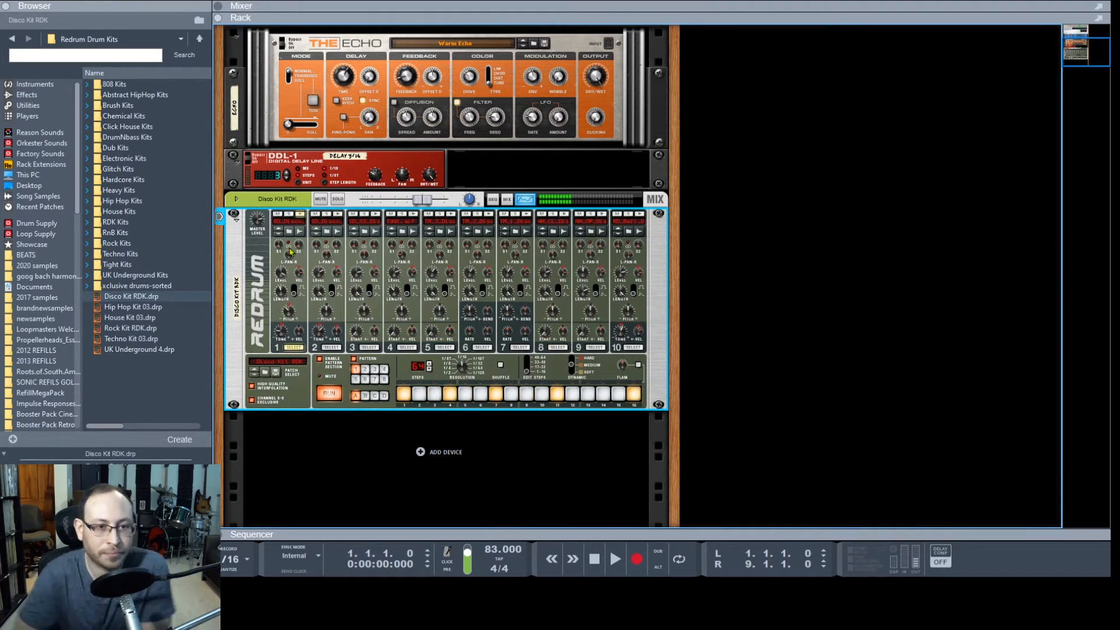
pyautogui.click(294, 347)
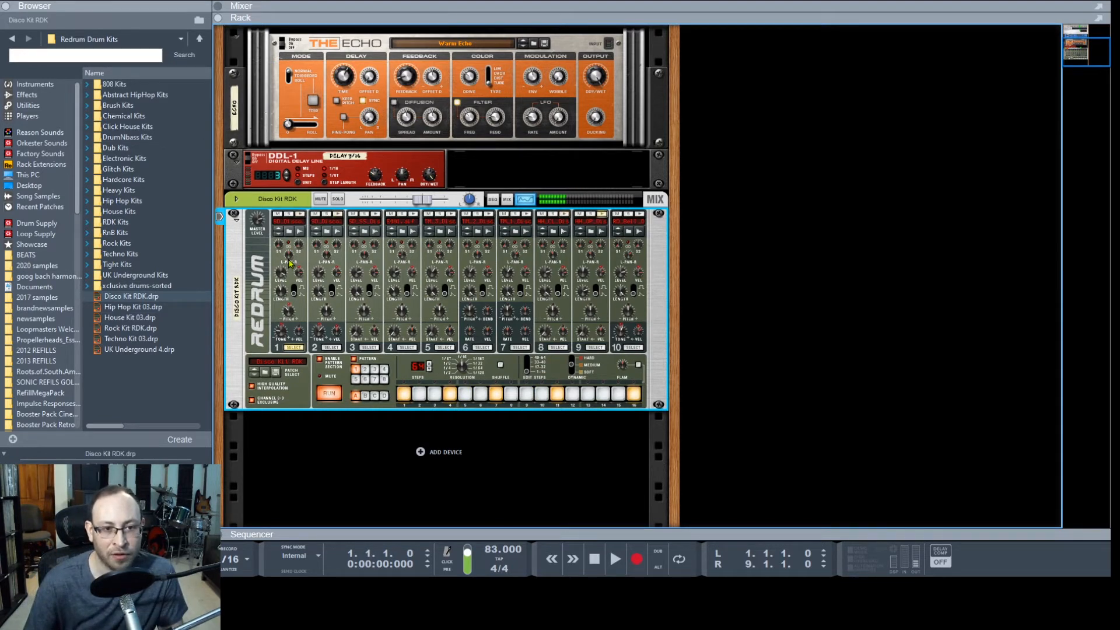
# Adjust drum 1's pan around the centre and vary how strongly velocity affects its level.
pyautogui.moveTo(290, 258); pyautogui.dragTo(290, 233)
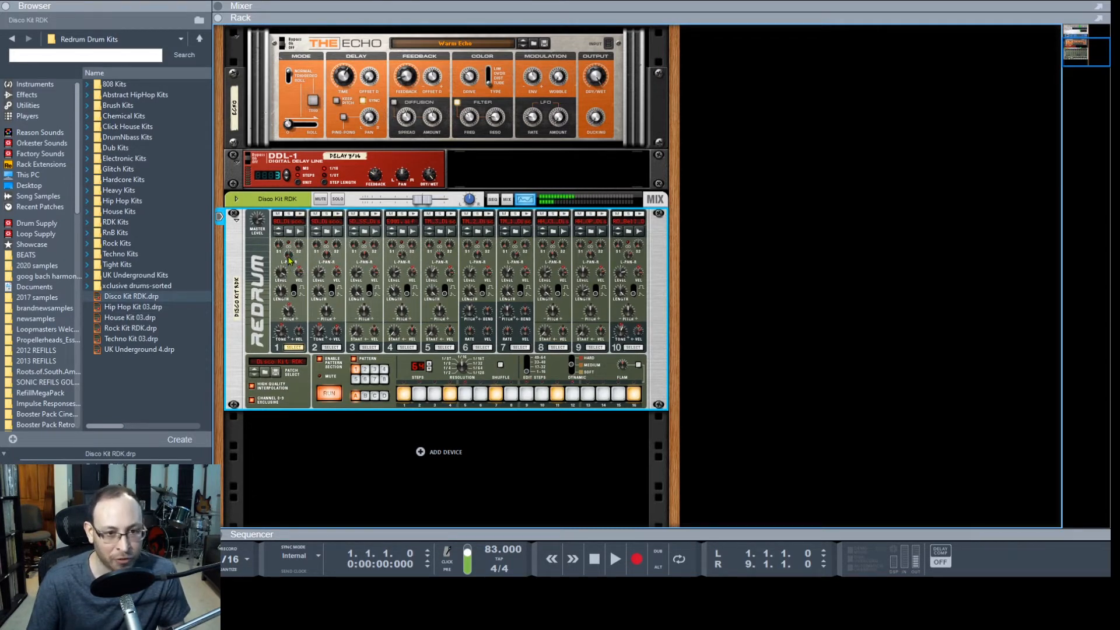
pyautogui.moveTo(289, 257); pyautogui.dragTo(301, 237)
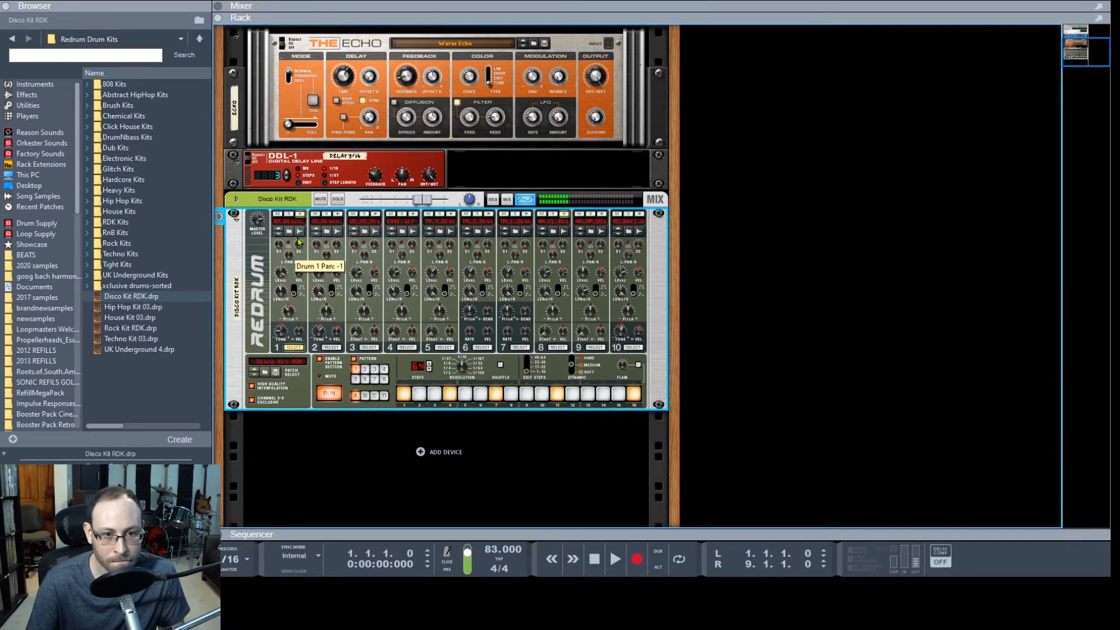
pyautogui.moveTo(298, 241); pyautogui.dragTo(295, 240)
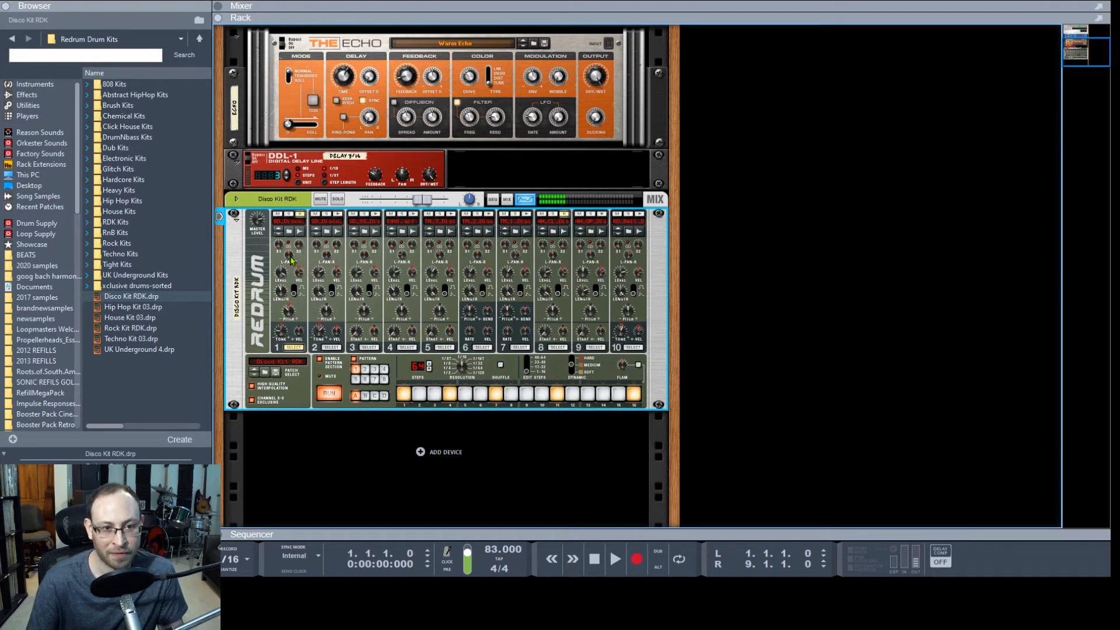
pyautogui.moveTo(290, 258)
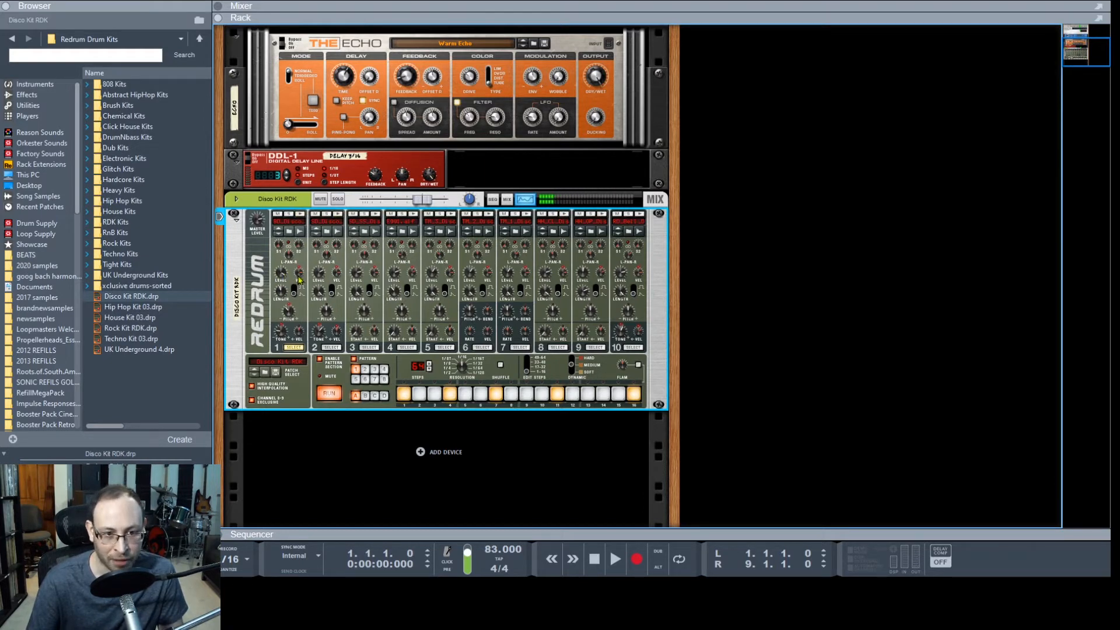
pyautogui.moveTo(299, 282); pyautogui.dragTo(302, 286)
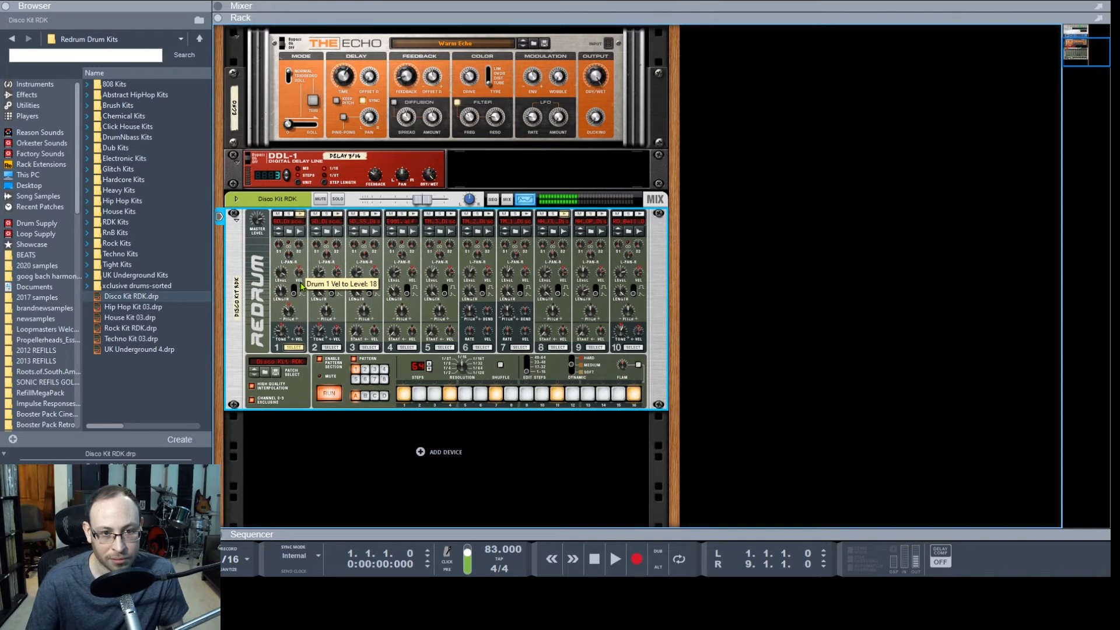
pyautogui.moveTo(303, 286); pyautogui.dragTo(290, 281)
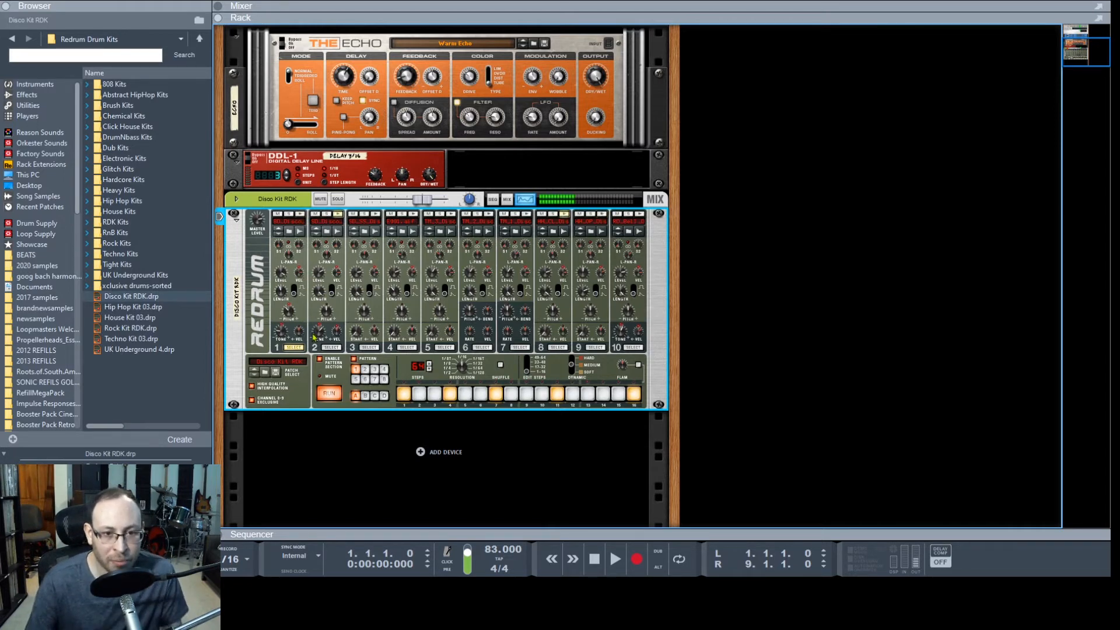
# Adjust the pitch and tone of drum 1.
pyautogui.scroll(1, 314, 335)
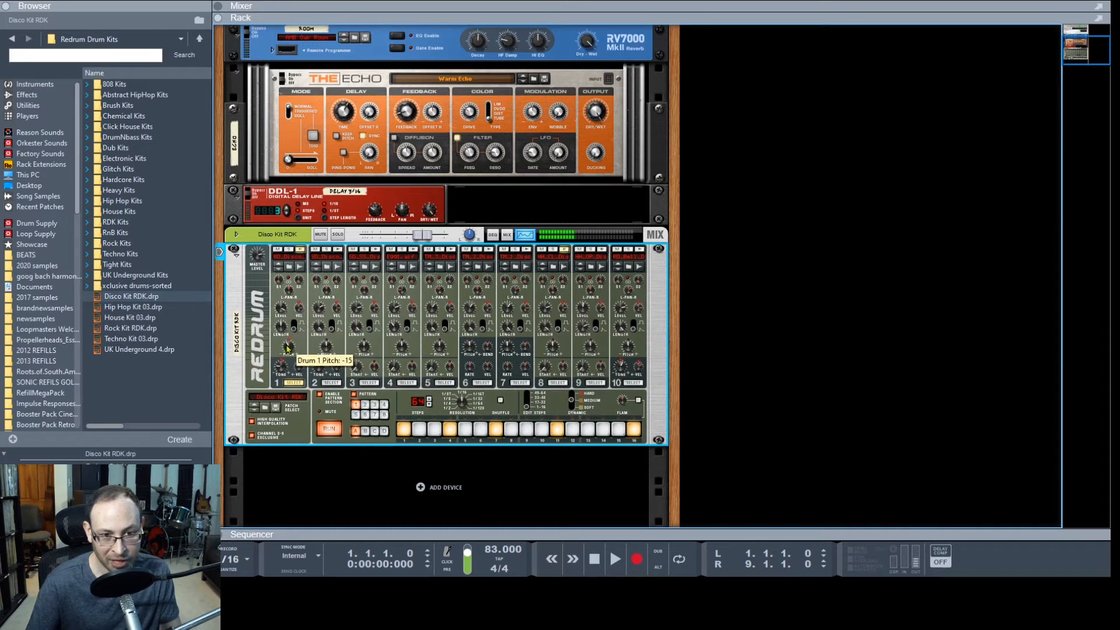
pyautogui.keyDown('ctrl'); pyautogui.click(287, 349); pyautogui.keyUp('ctrl')
pyautogui.moveTo(278, 338); pyautogui.dragTo(287, 349)
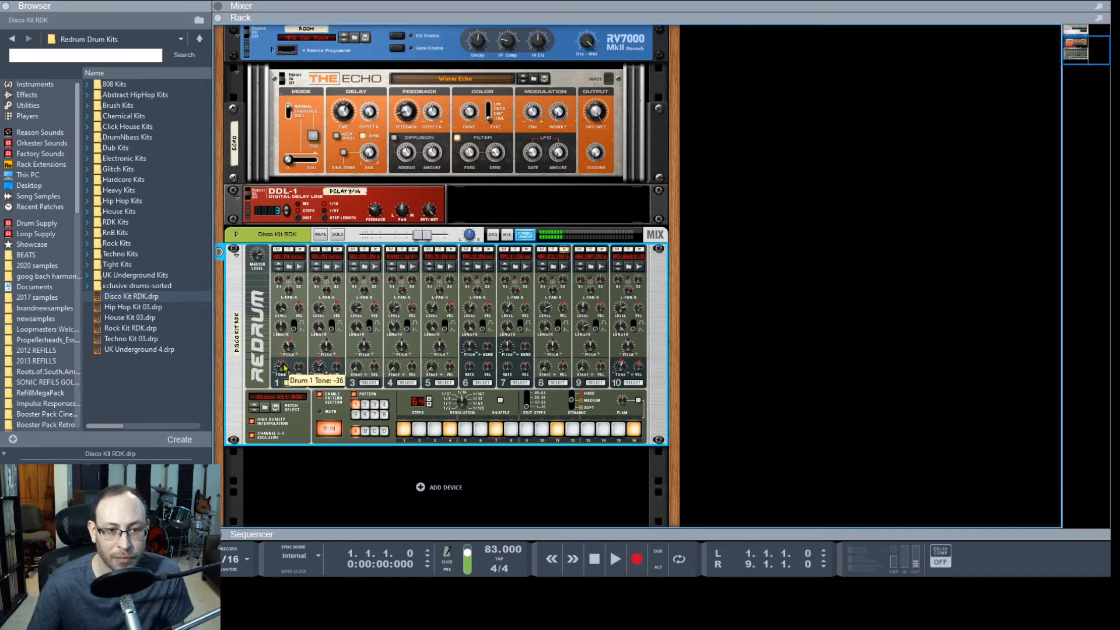
pyautogui.moveTo(284, 360); pyautogui.dragTo(320, 341)
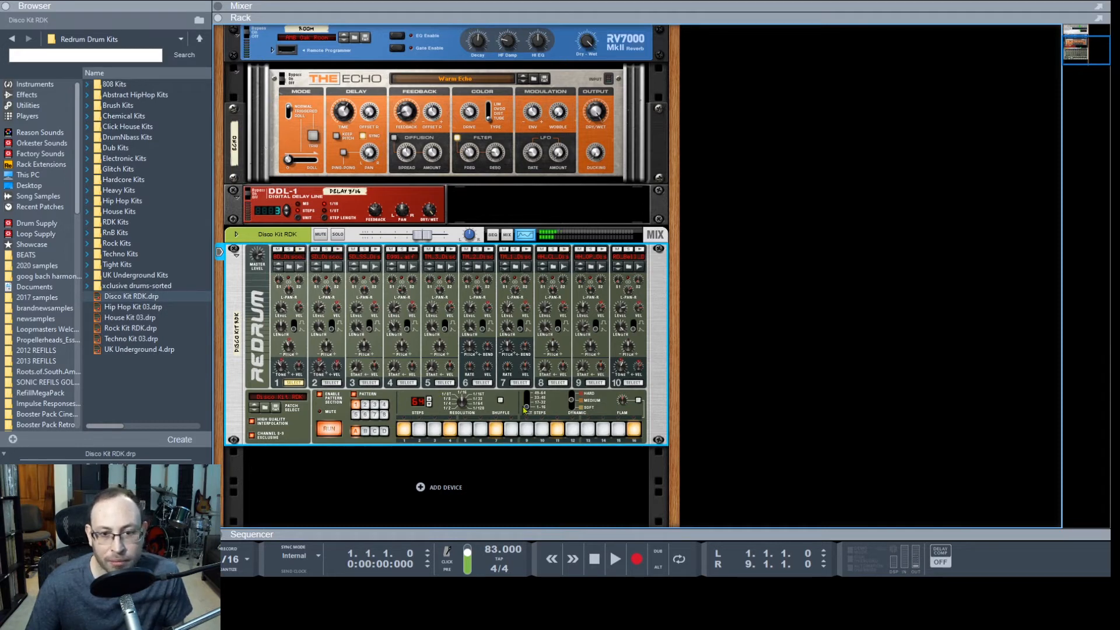
# Examine the programmed hits of drum 9 and drum 8, checking drum 8 across the edit-step banks.
pyautogui.click(595, 383)
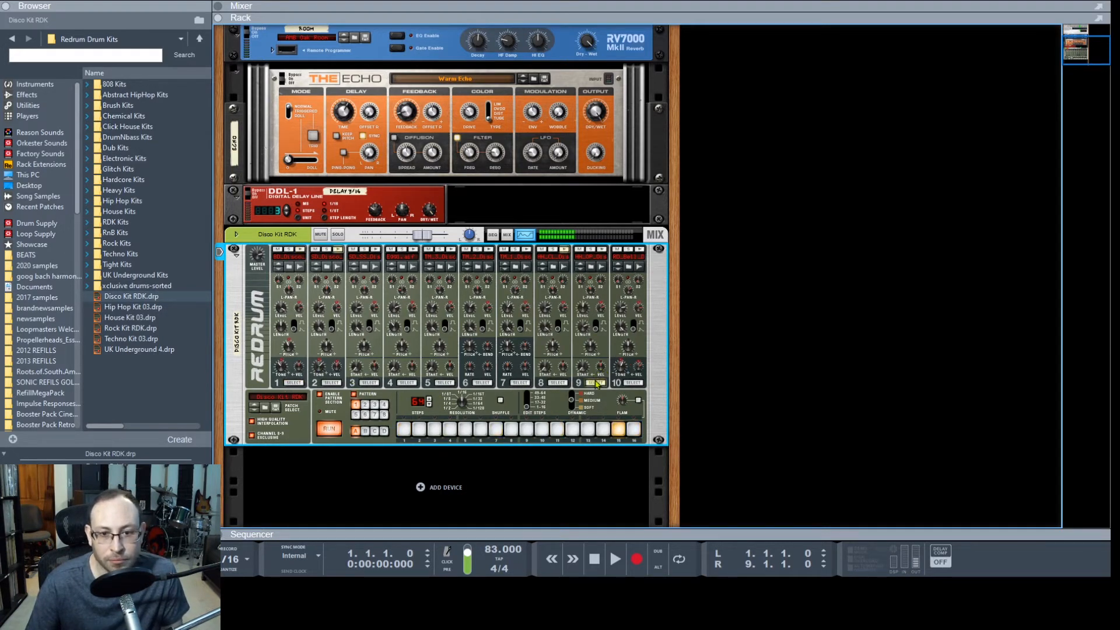
pyautogui.click(563, 383)
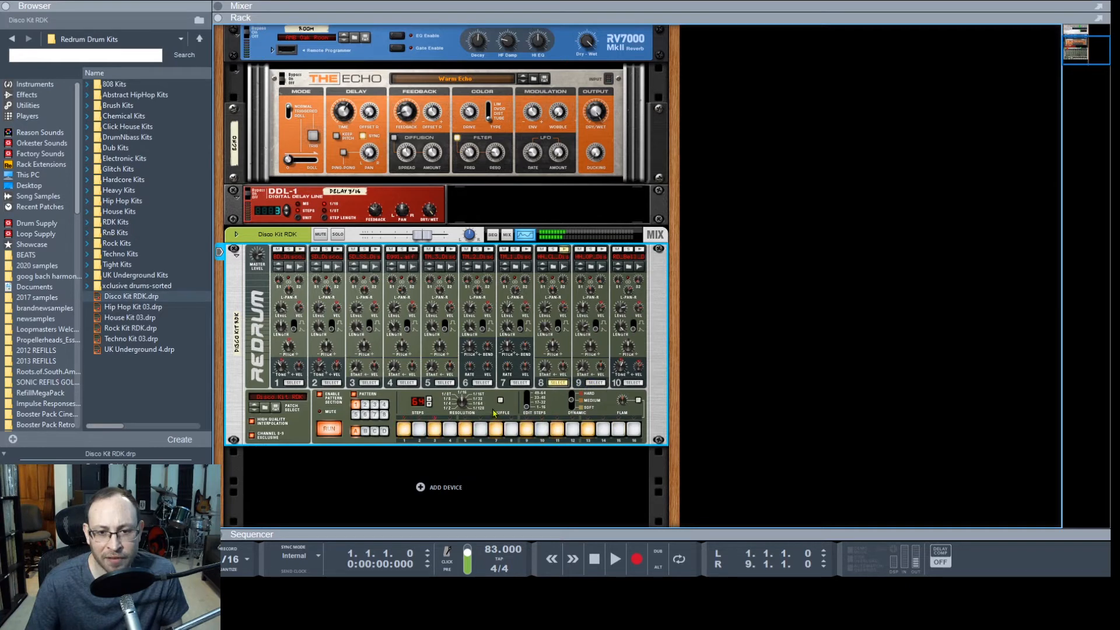
pyautogui.click(420, 429)
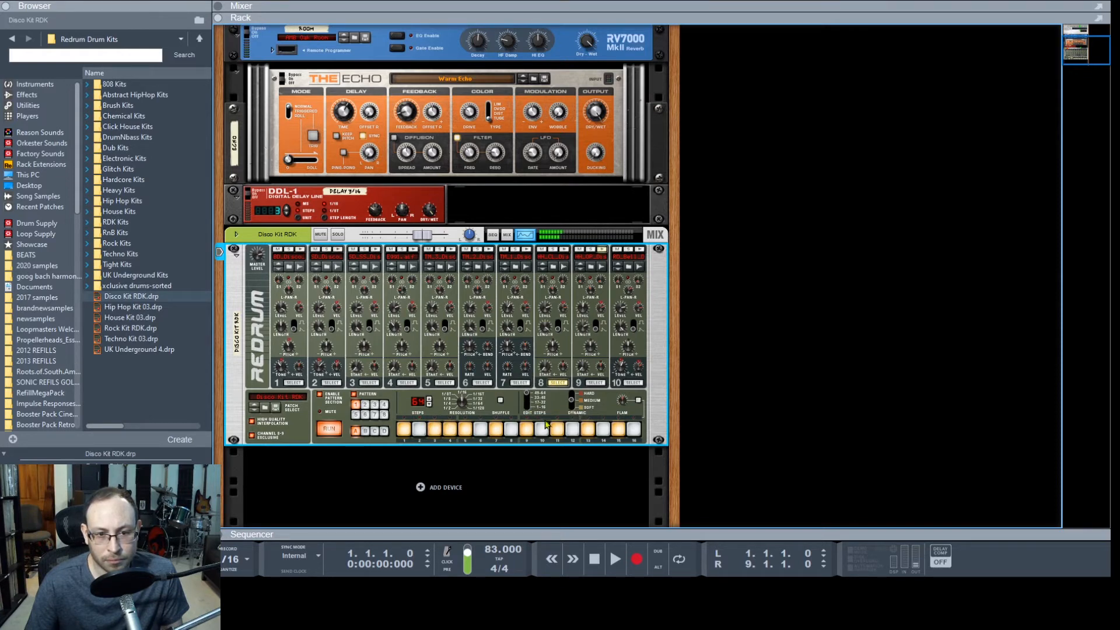
pyautogui.click(617, 428)
pyautogui.click(531, 403)
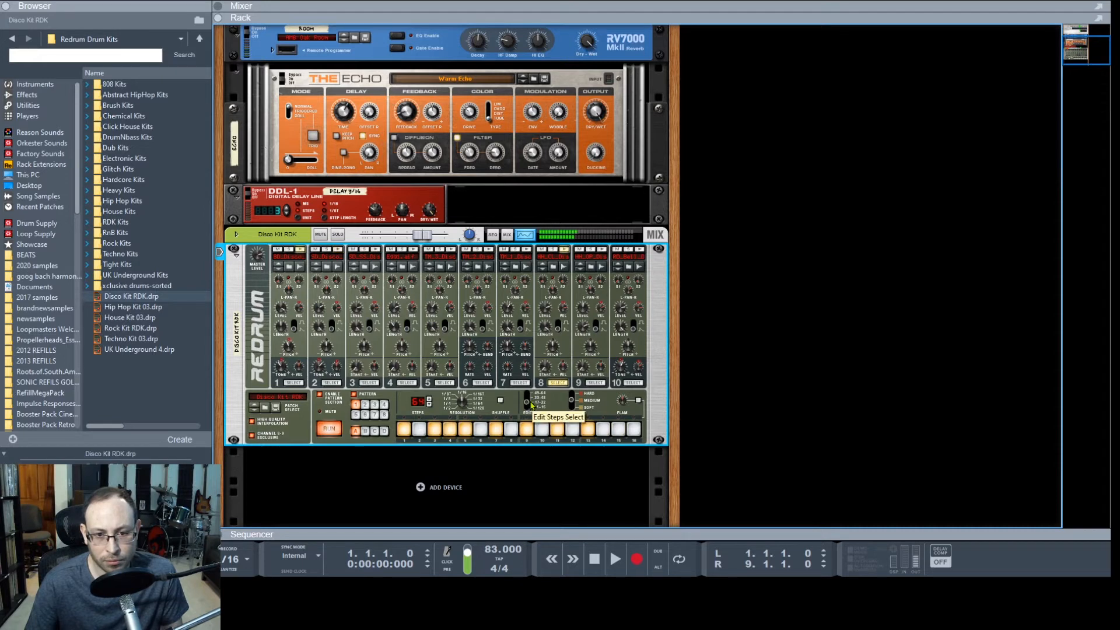
pyautogui.click(531, 404)
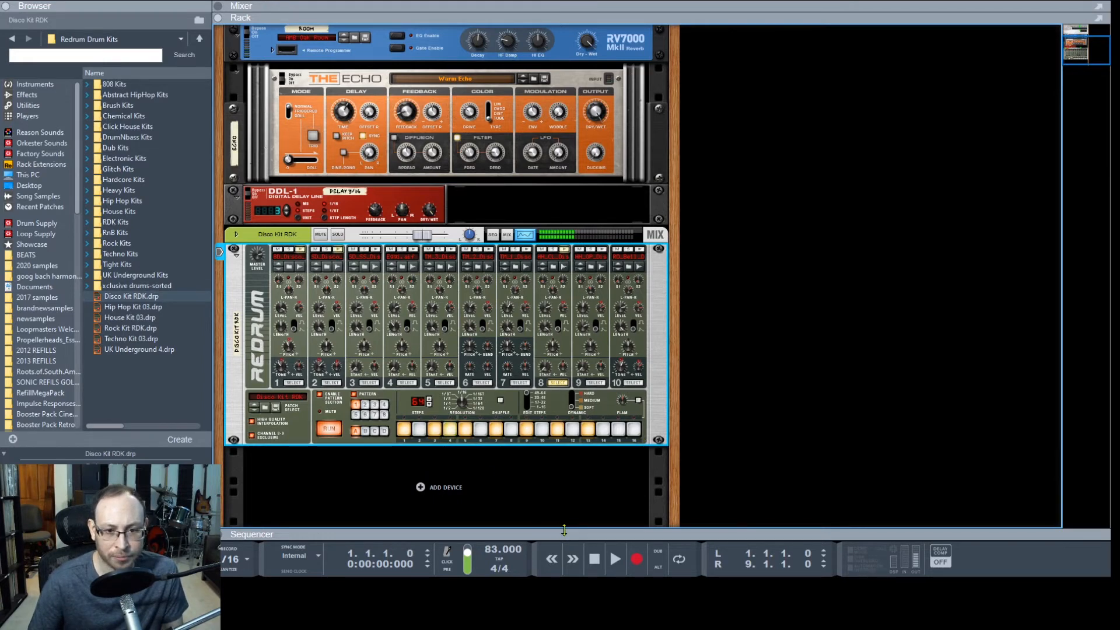
pyautogui.click(529, 405)
pyautogui.moveTo(529, 405); pyautogui.dragTo(530, 406)
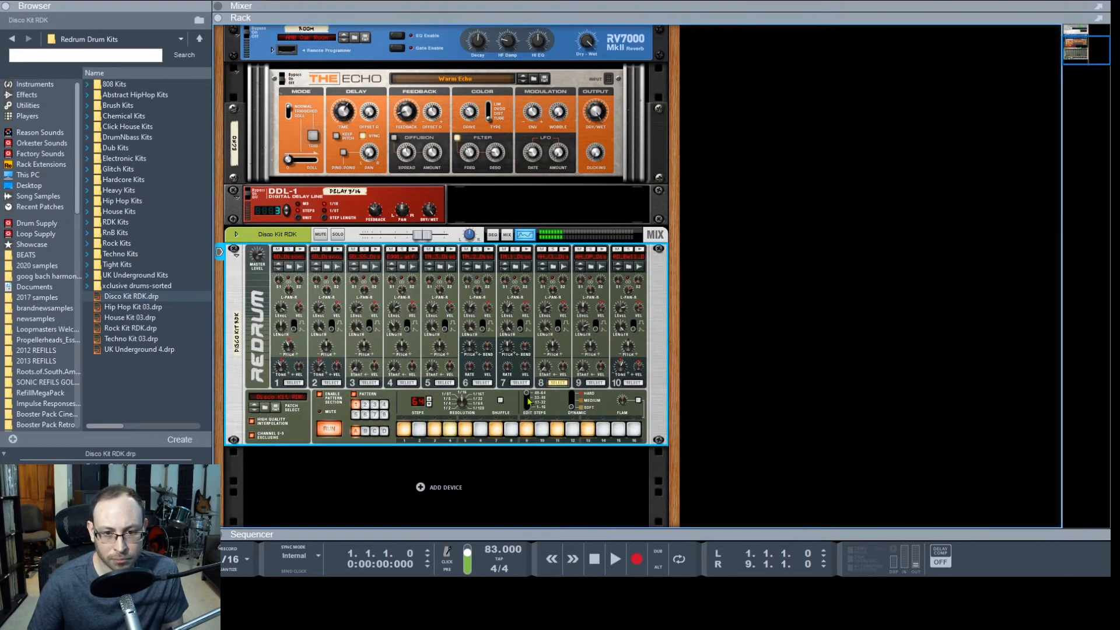
pyautogui.click(531, 408)
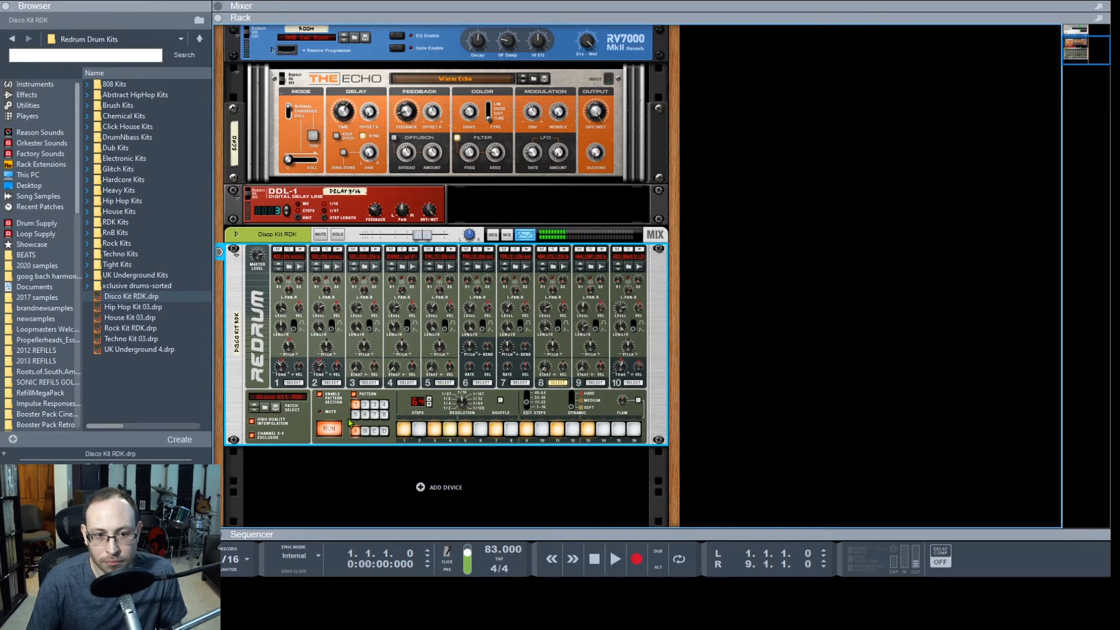
# On drum 2, remove the hit on step 15 and place it again.
pyautogui.click(331, 382)
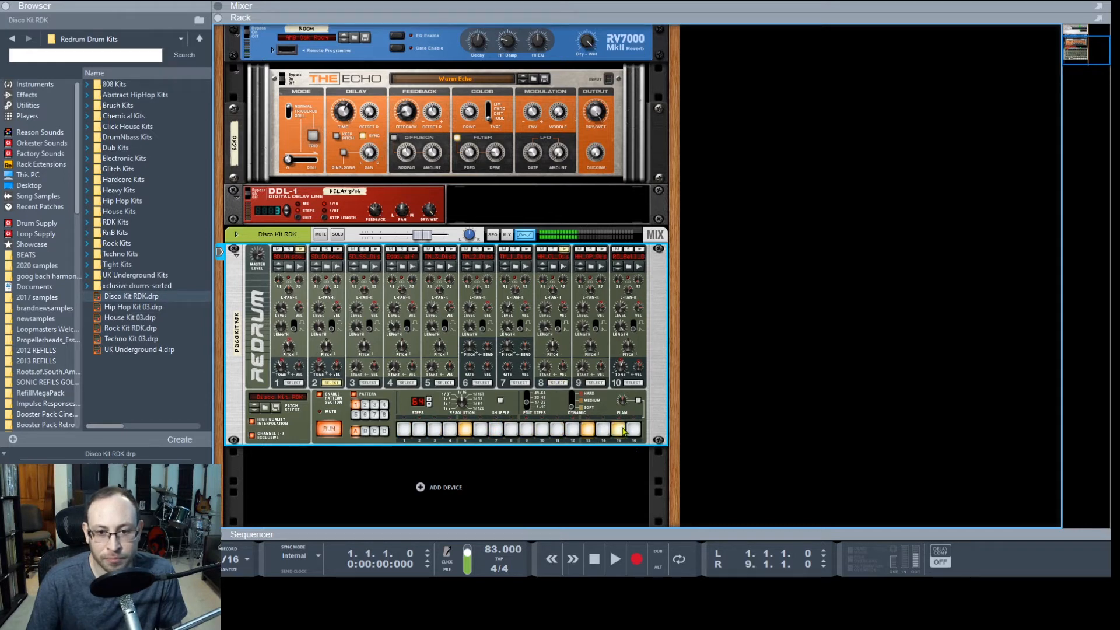
pyautogui.click(573, 395)
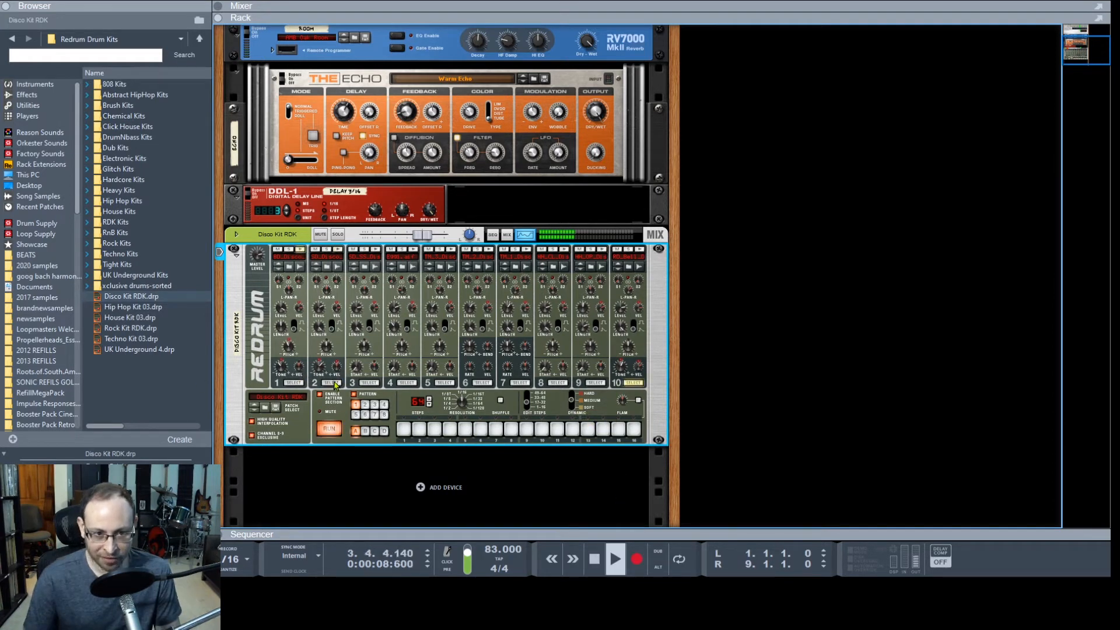
pyautogui.click(331, 383)
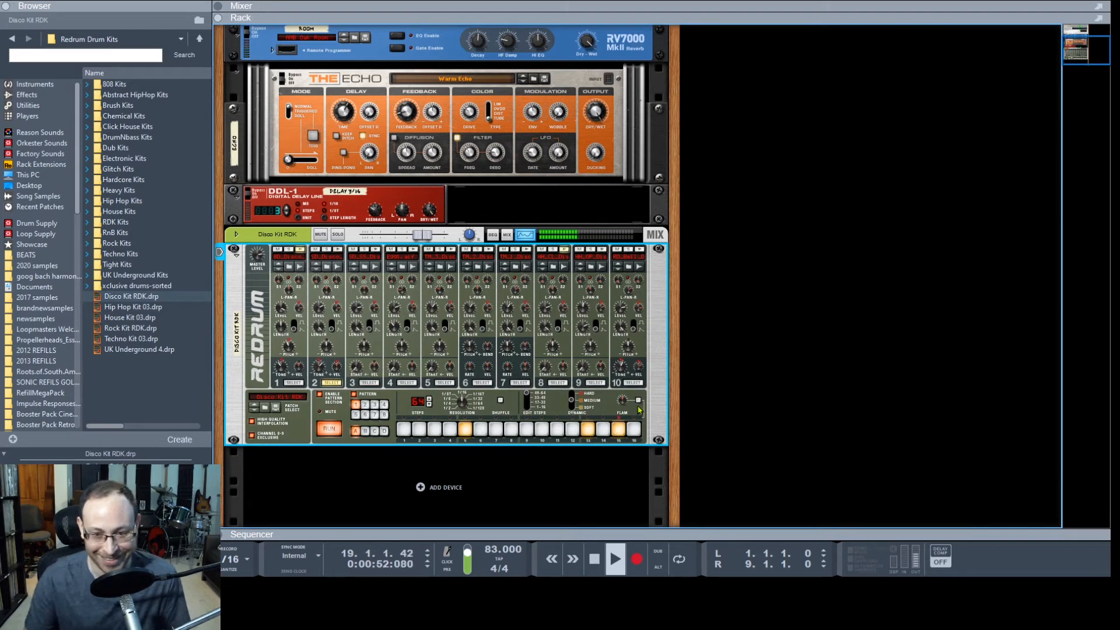
pyautogui.moveTo(625, 403)
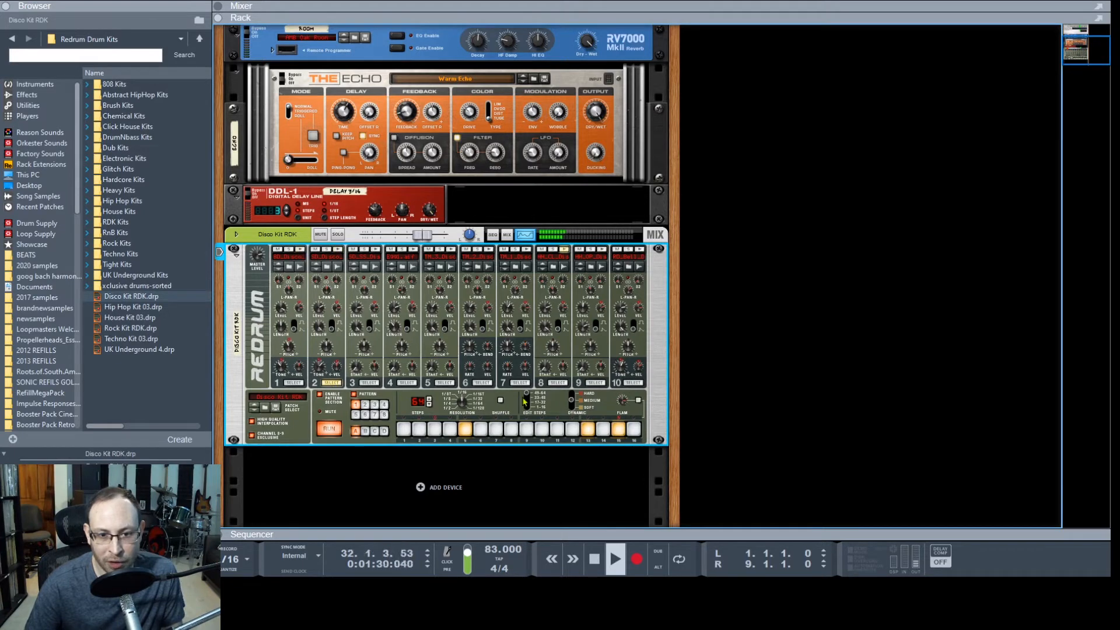
pyautogui.click(619, 432)
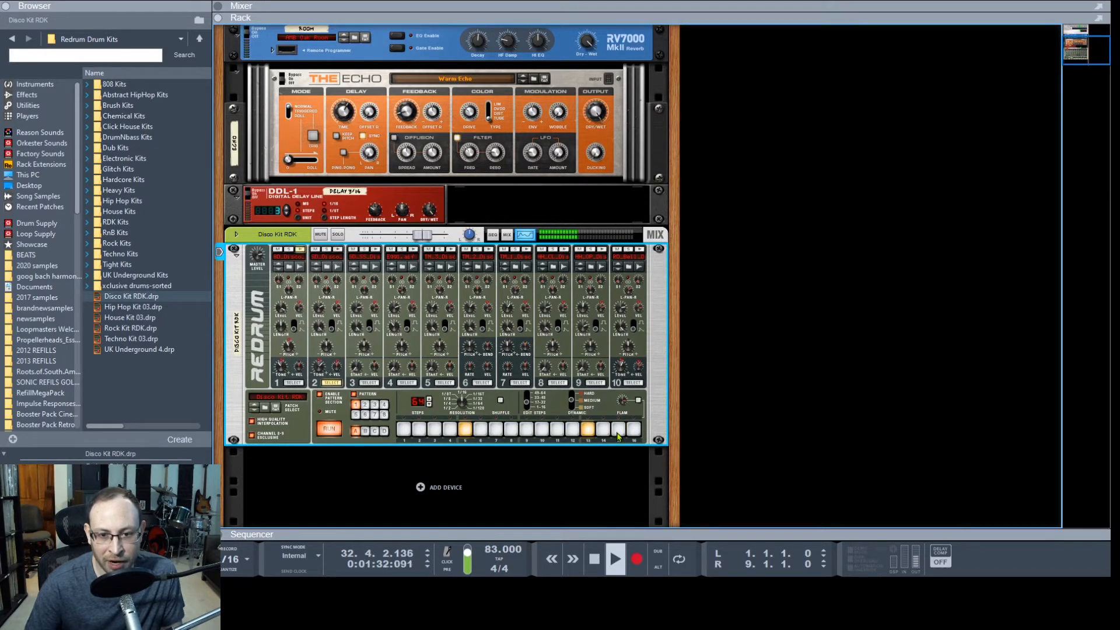
pyautogui.click(618, 432)
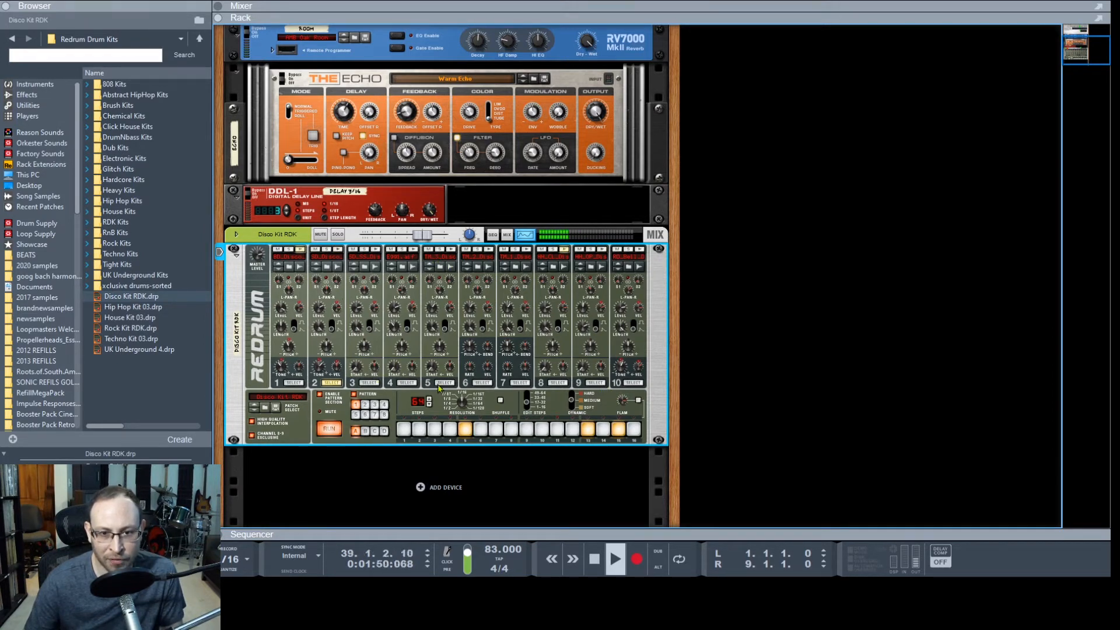
# Select drum 4 and browse its replacement samples in the Non-Pitched Woods Samples folder.
pyautogui.click(632, 384)
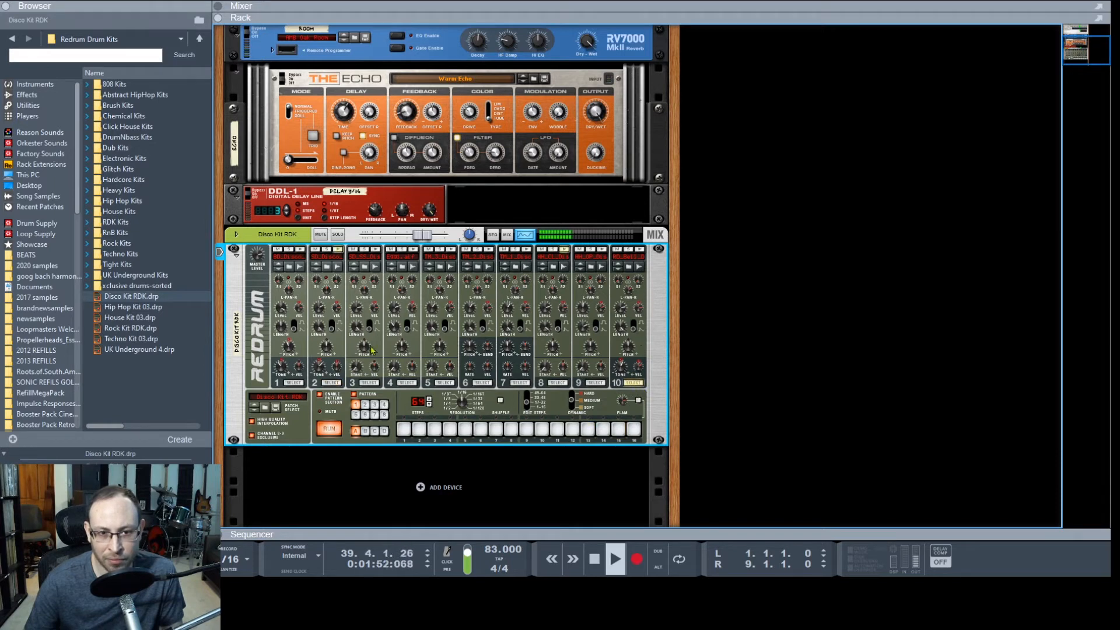
pyautogui.click(407, 384)
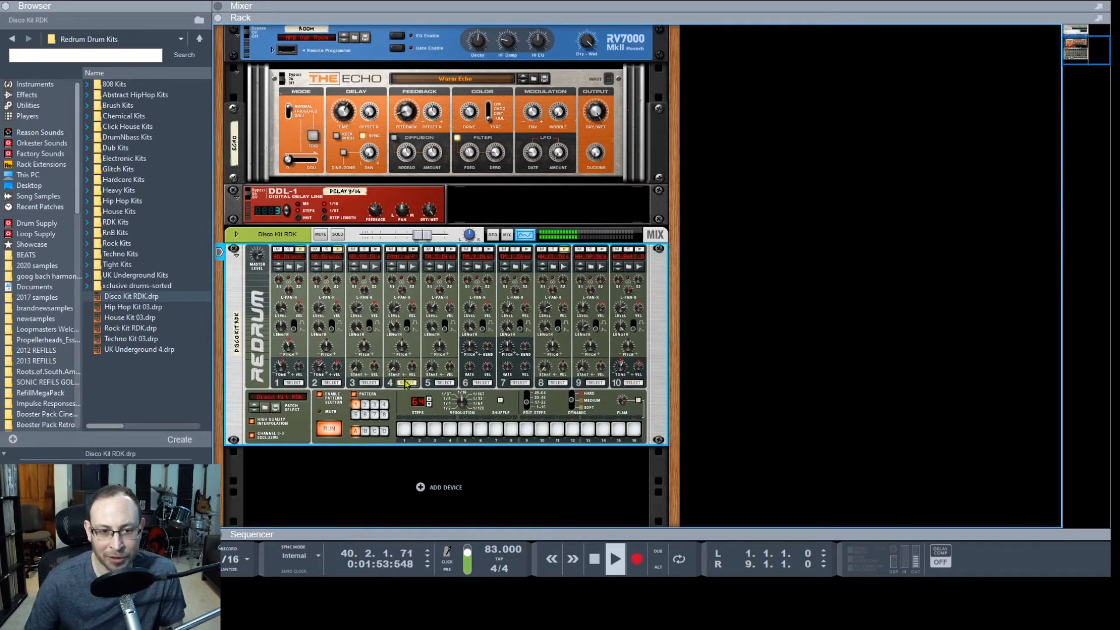
pyautogui.click(402, 268)
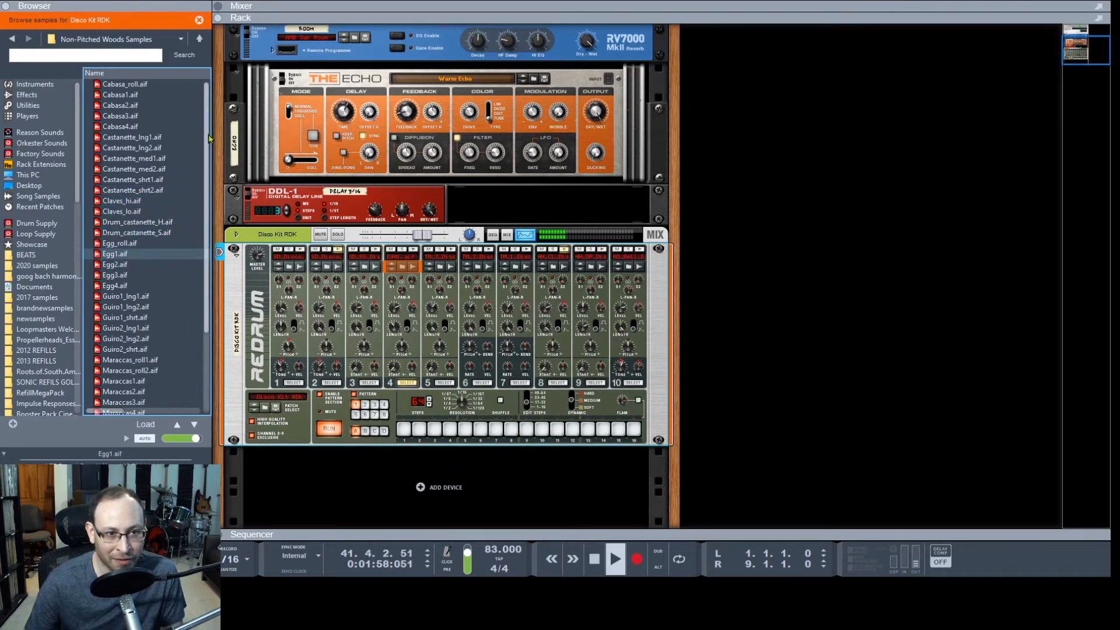
pyautogui.moveTo(207, 137); pyautogui.dragTo(202, 98)
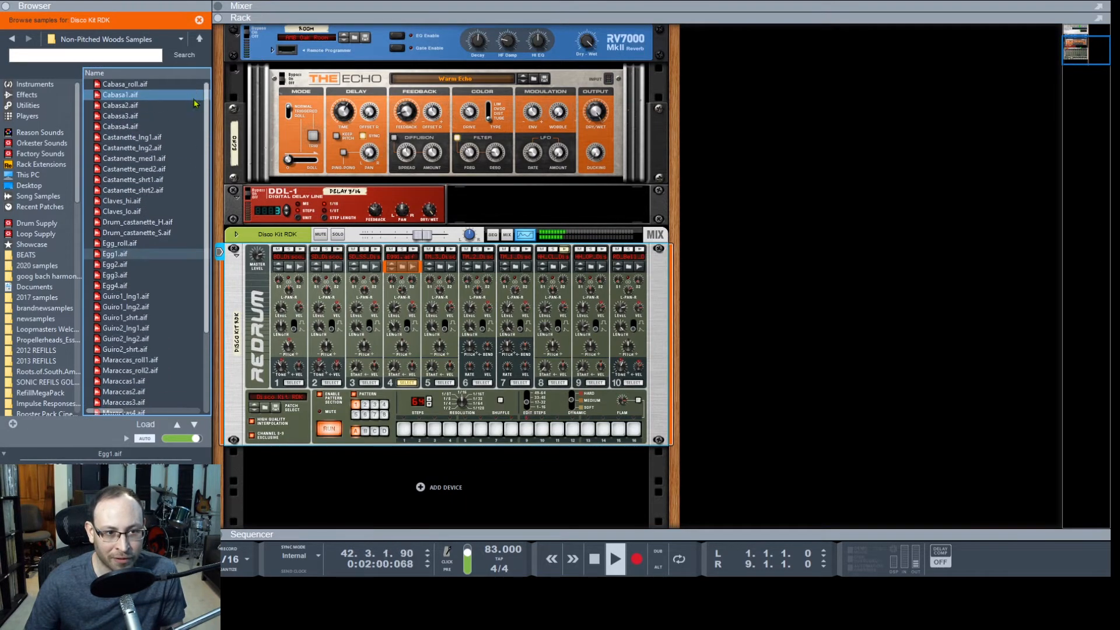